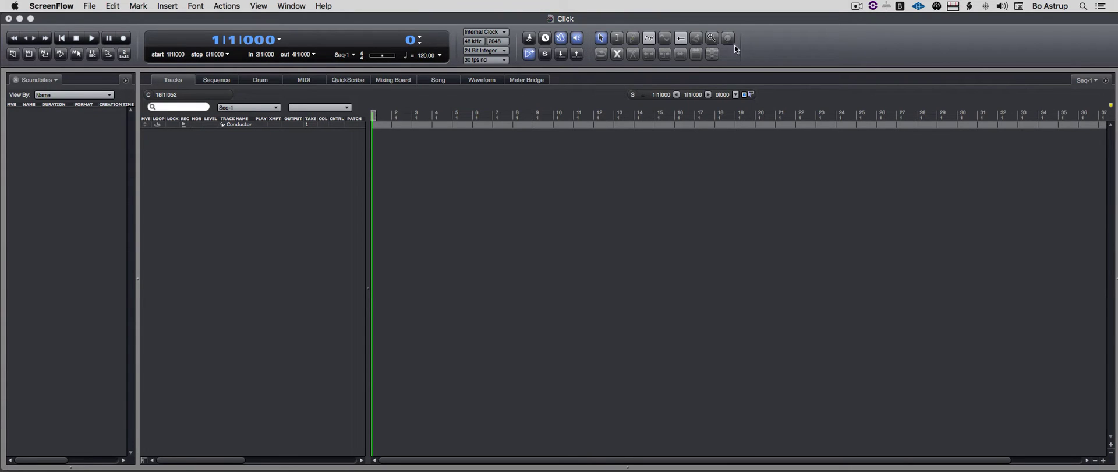
# Step: Activate Digital Performer and toggle the metronome click off and back on
pyautogui.click(778, 51)
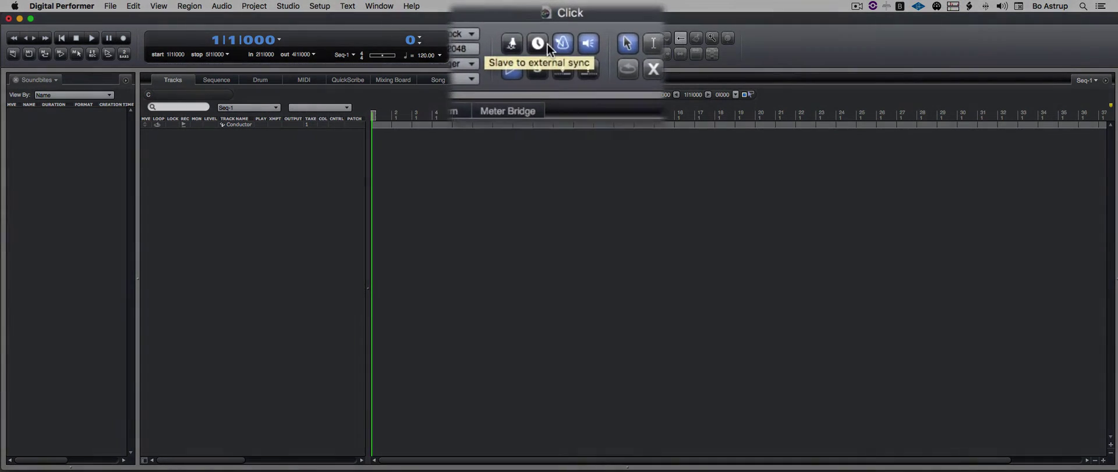
pyautogui.click(562, 44)
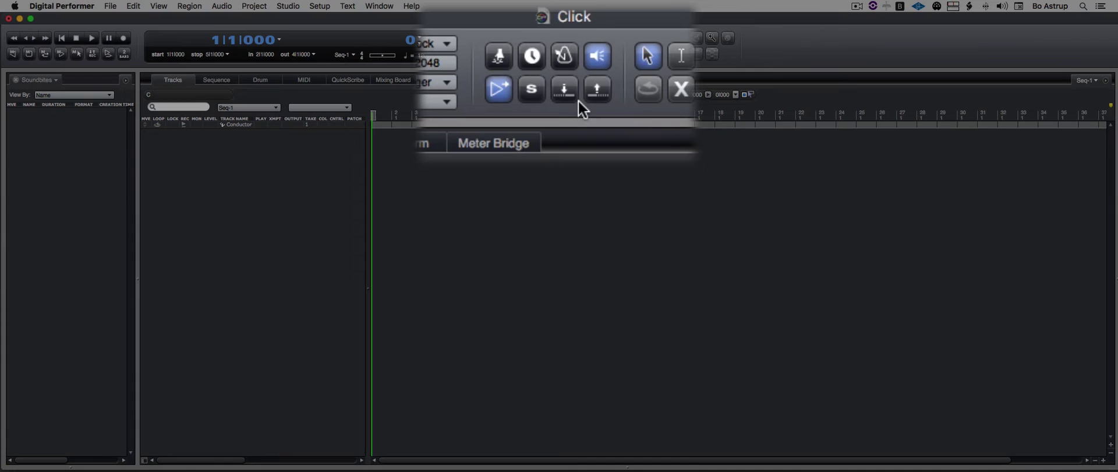
pyautogui.click(563, 56)
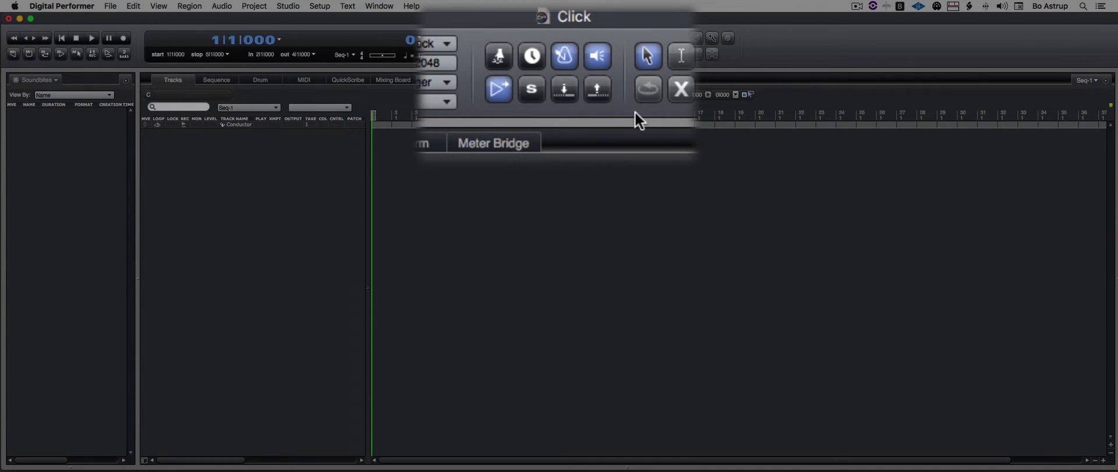
# Step: Open the Click preferences from the metronome button and move the window aside
pyautogui.click(566, 58)
pyautogui.doubleClick(566, 58)
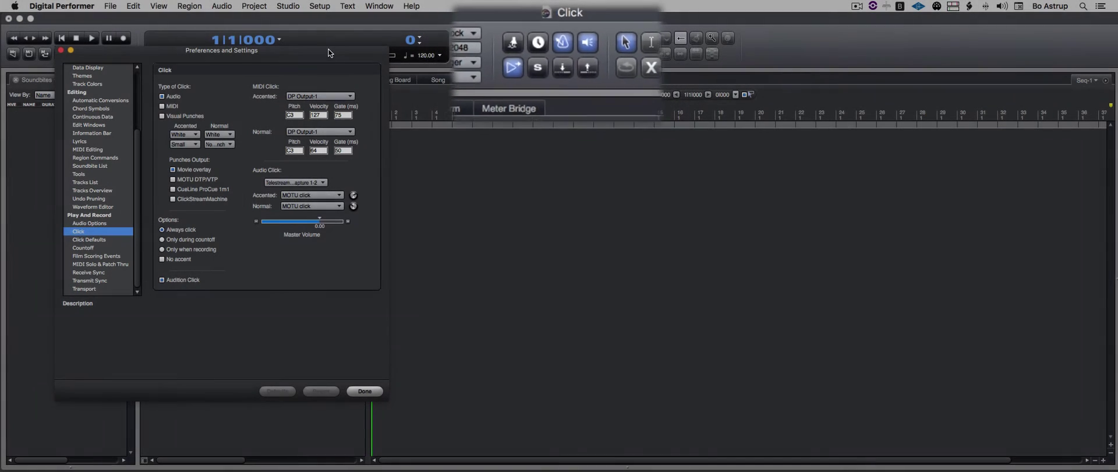
pyautogui.moveTo(431, 62); pyautogui.dragTo(656, 81)
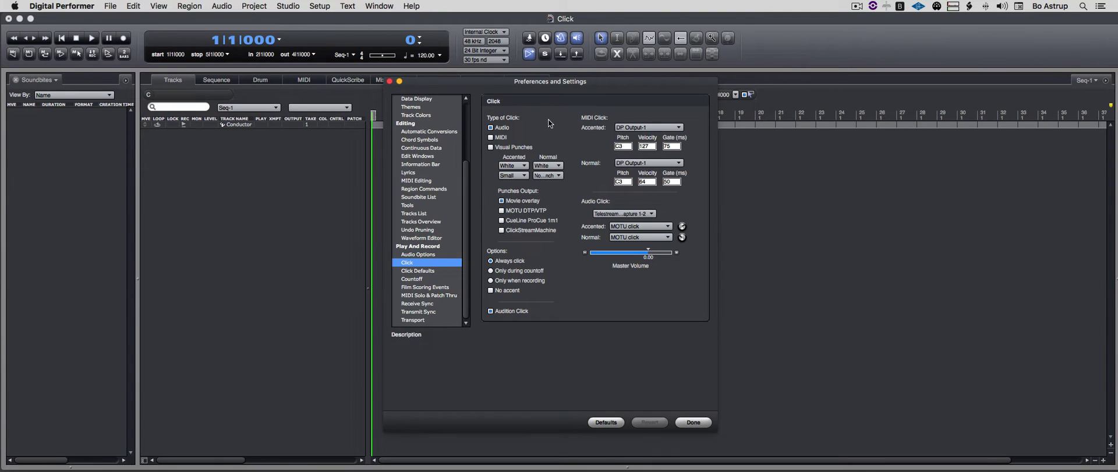
# Step: Enable the Audio click, turn on Audition Click, and set the click to Always
pyautogui.click(491, 127)
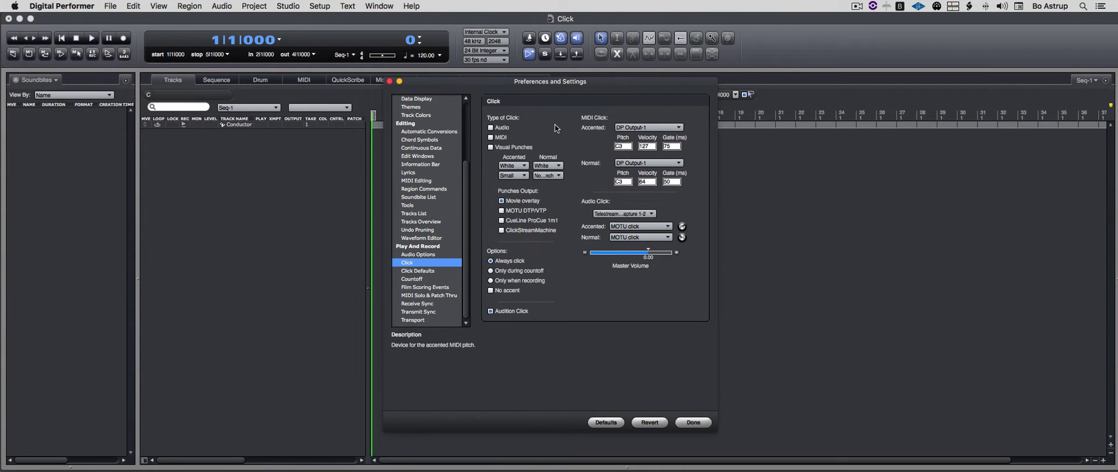
pyautogui.click(490, 127)
pyautogui.click(491, 311)
pyautogui.click(491, 261)
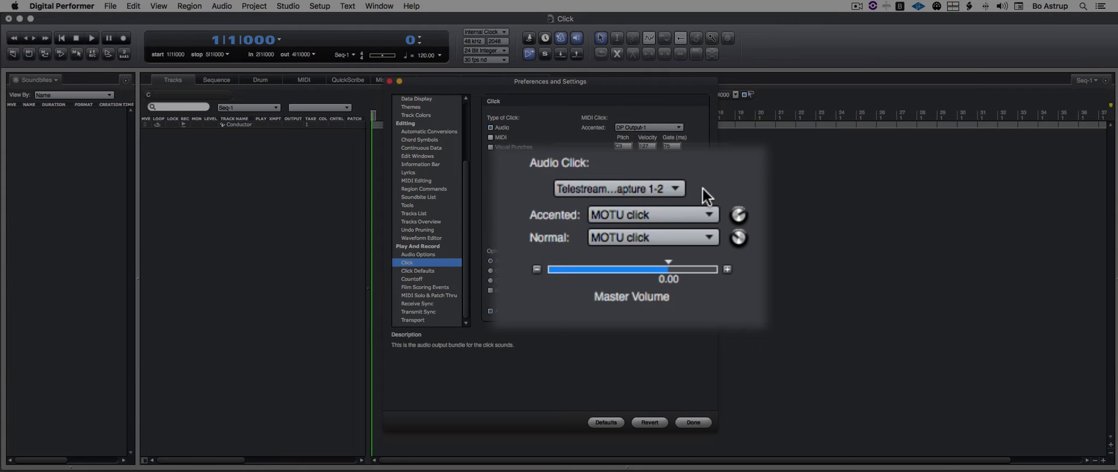
pyautogui.click(651, 215)
pyautogui.moveTo(664, 237)
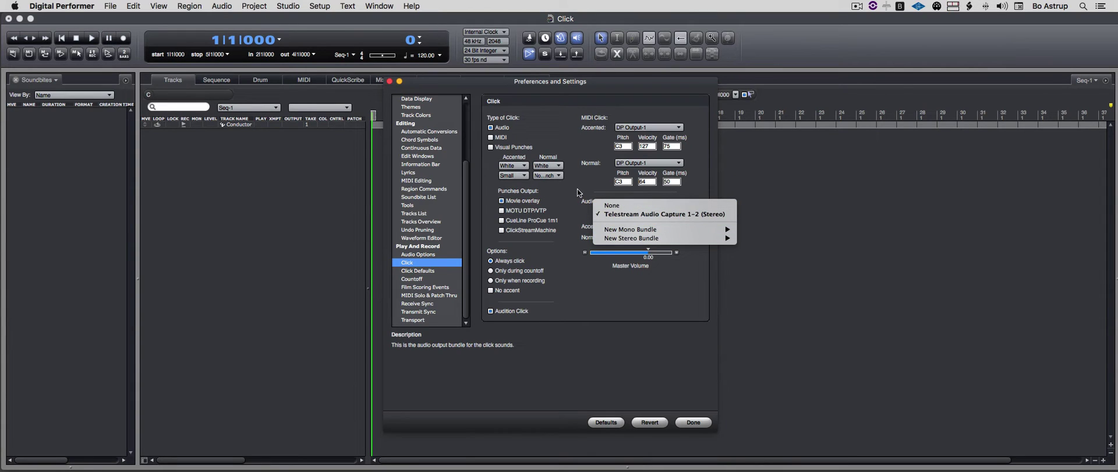
pyautogui.click(578, 189)
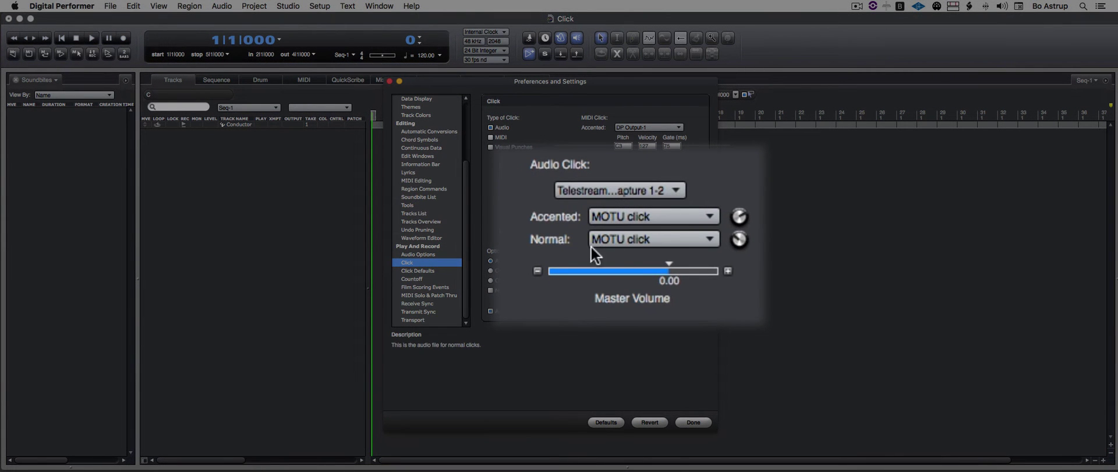
# Step: Set the accented click sound to Stick Click and the master click volume to -4.05
pyautogui.click(634, 224)
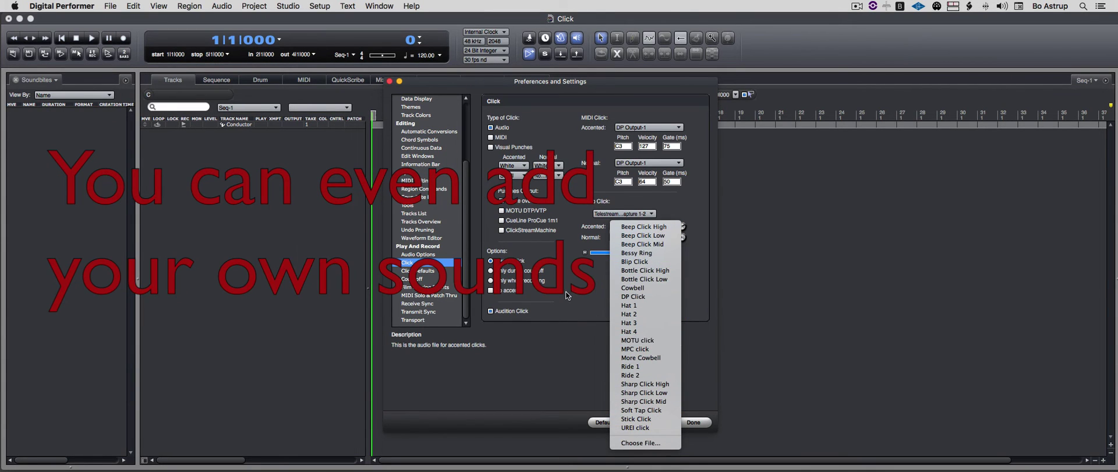
pyautogui.click(638, 340)
pyautogui.click(635, 229)
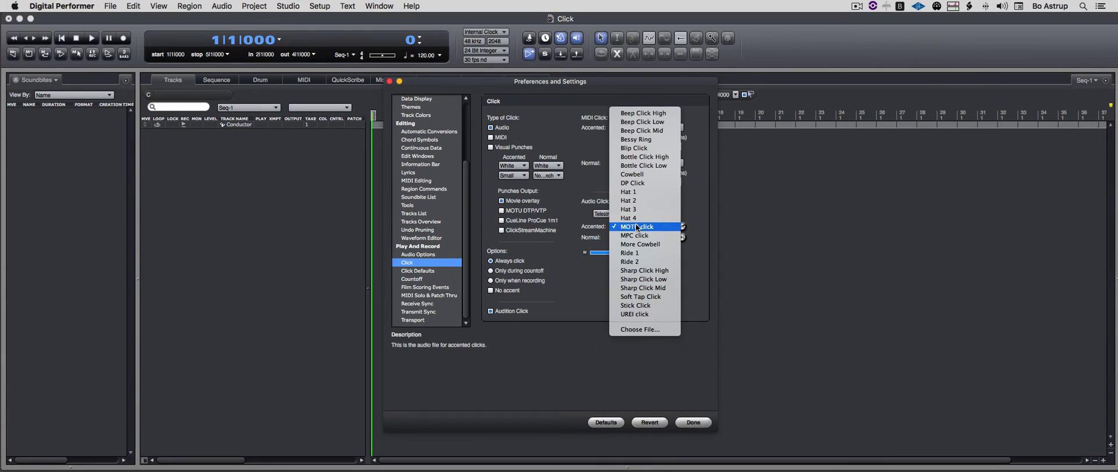
pyautogui.click(636, 306)
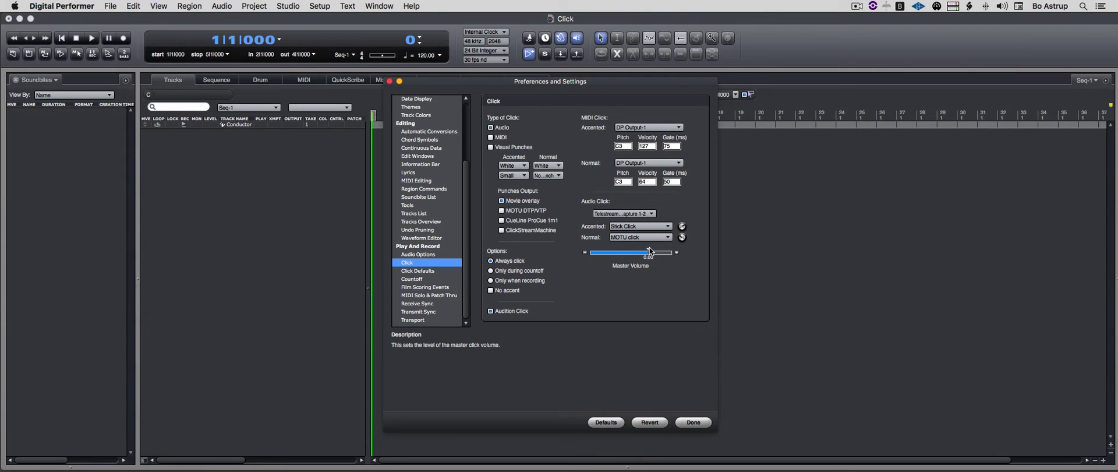
pyautogui.moveTo(651, 252); pyautogui.dragTo(608, 252)
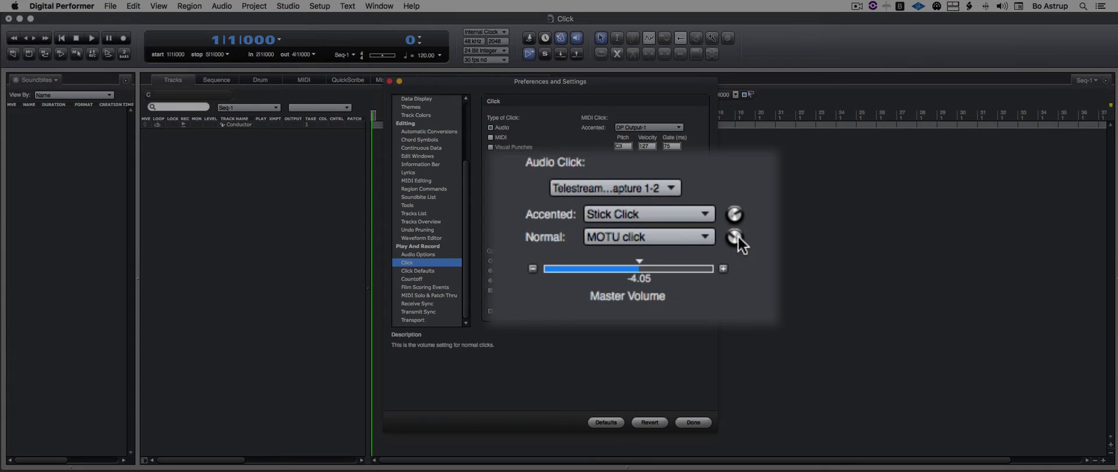
pyautogui.moveTo(735, 236)
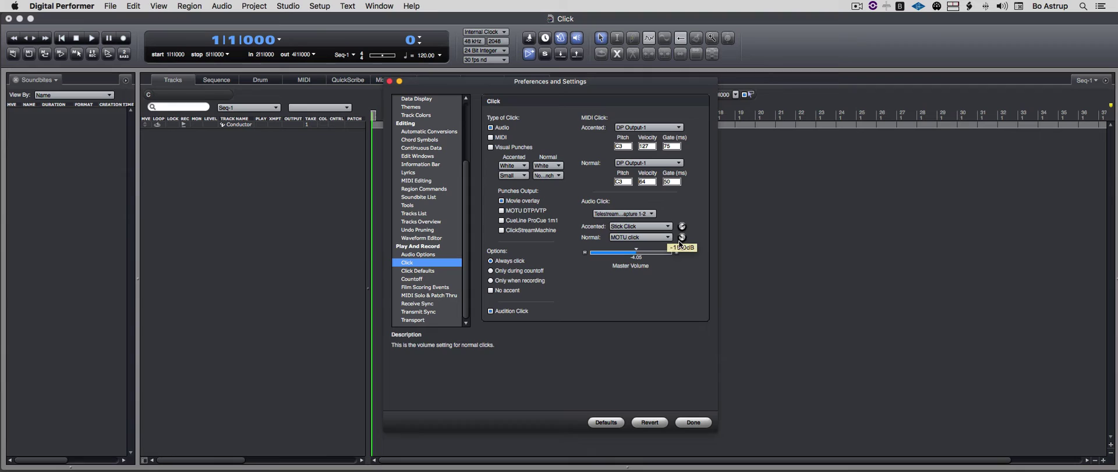
# Step: In Click Defaults, set the first rule's meter to 6/8
pyautogui.click(429, 271)
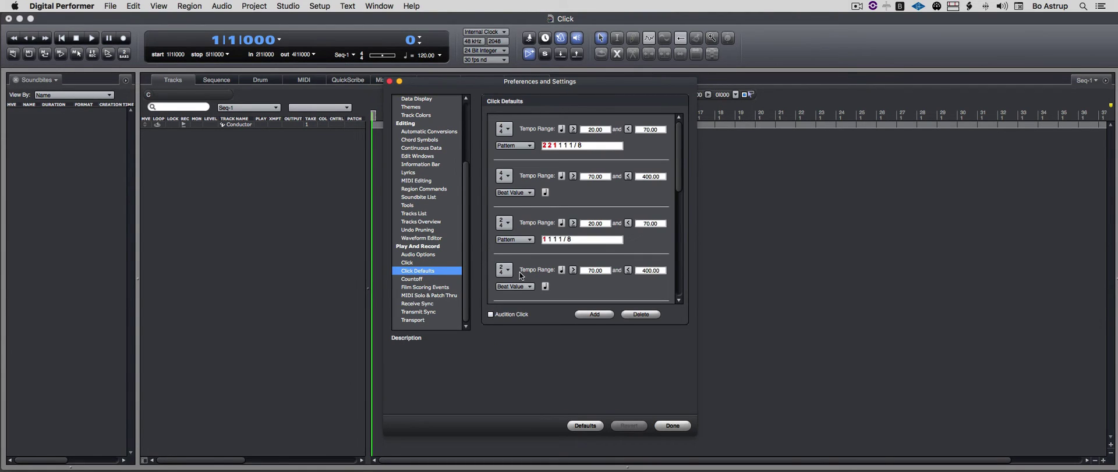
pyautogui.click(510, 132)
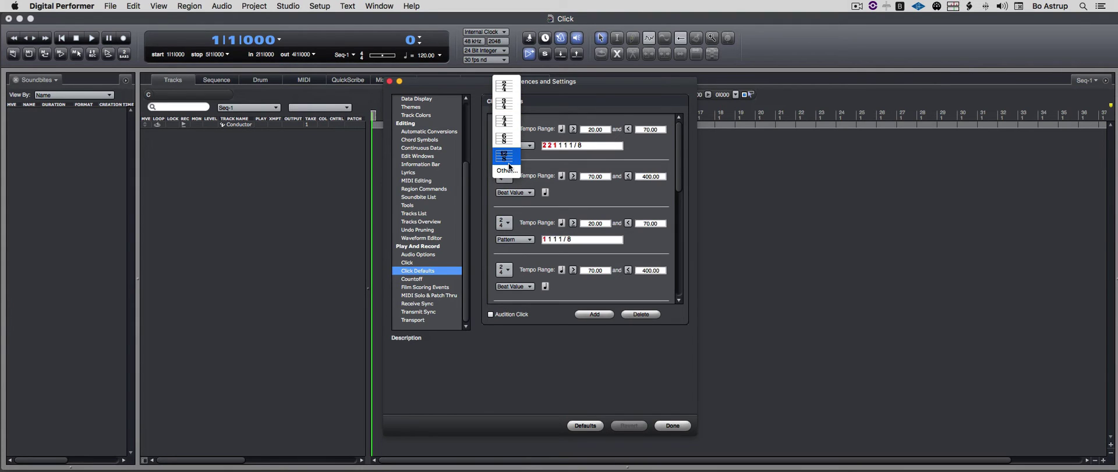
pyautogui.click(504, 139)
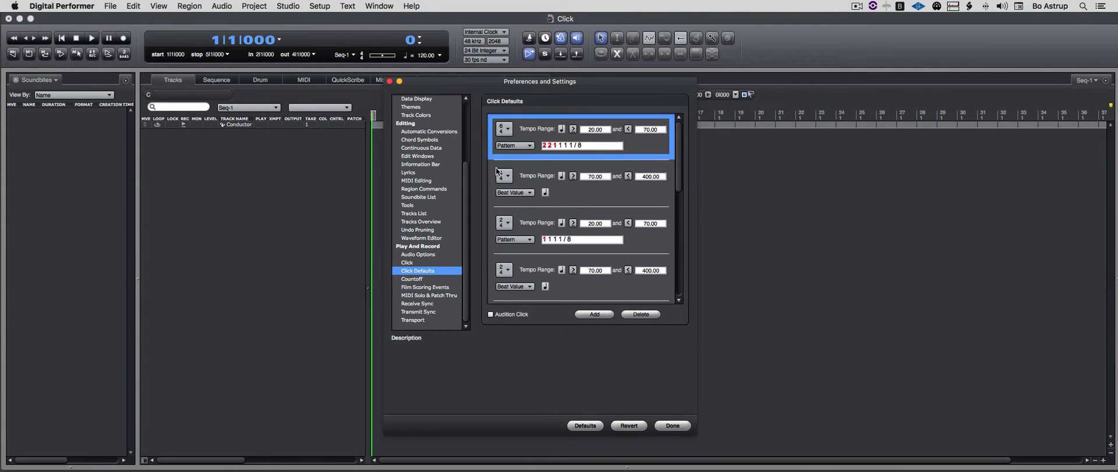
# Step: Keep the first rule on its 2 2 1 1 1 1/8 accent pattern and return to Click settings
pyautogui.click(526, 146)
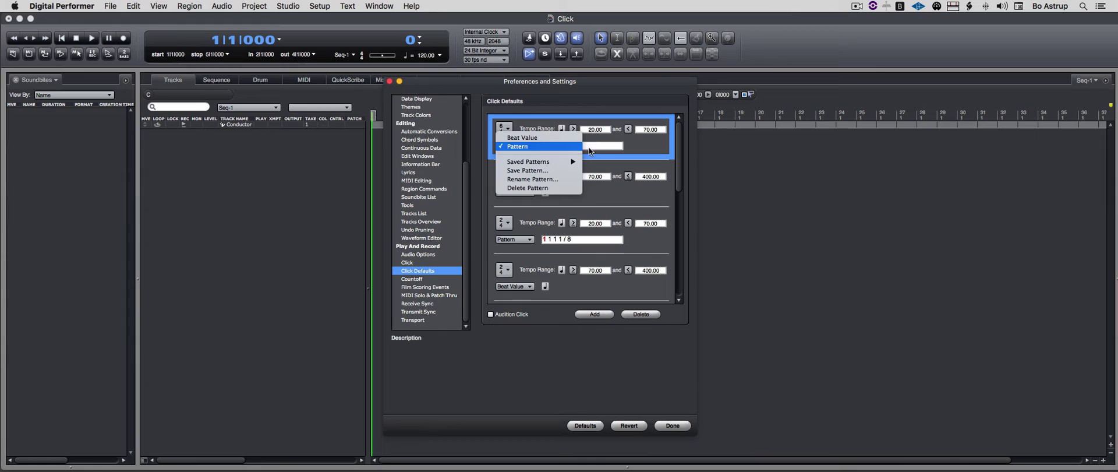
pyautogui.click(523, 137)
pyautogui.click(560, 195)
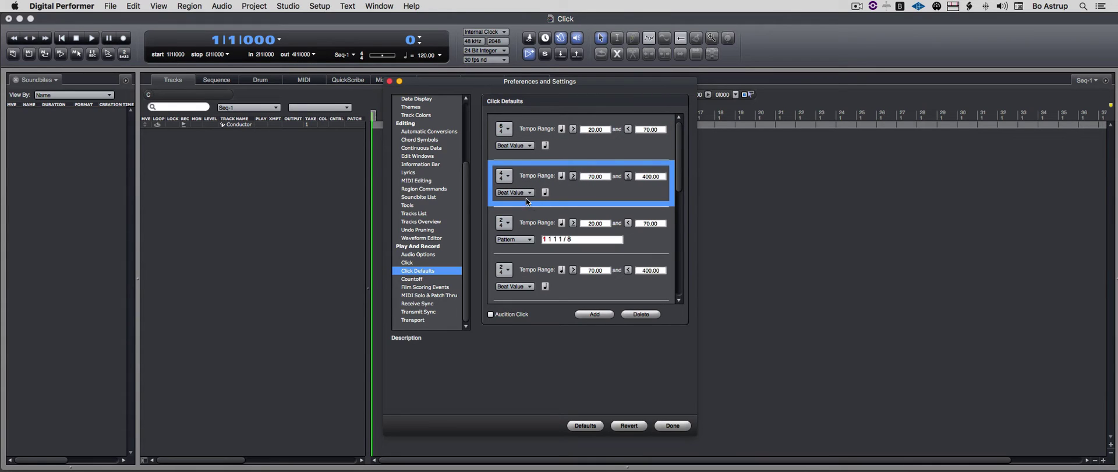
pyautogui.click(545, 193)
pyautogui.click(528, 148)
pyautogui.click(531, 159)
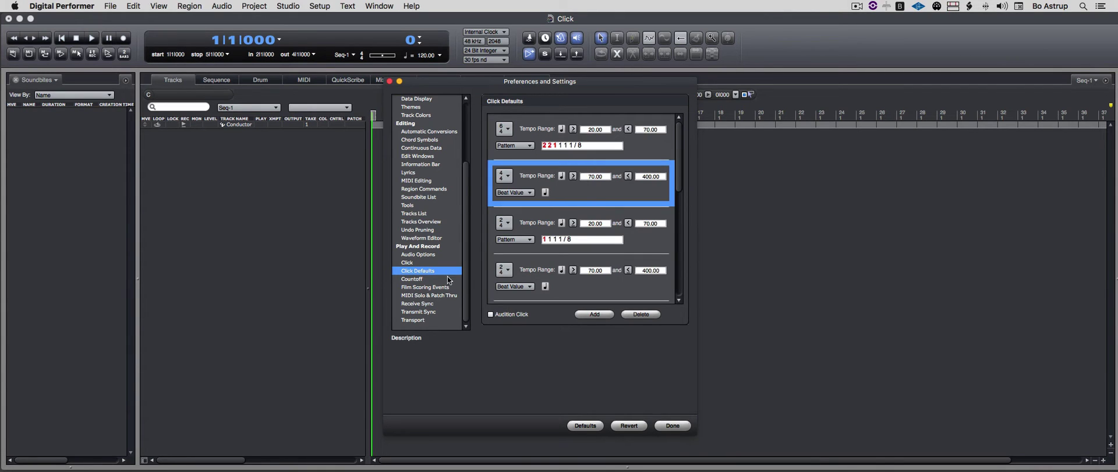
pyautogui.click(412, 262)
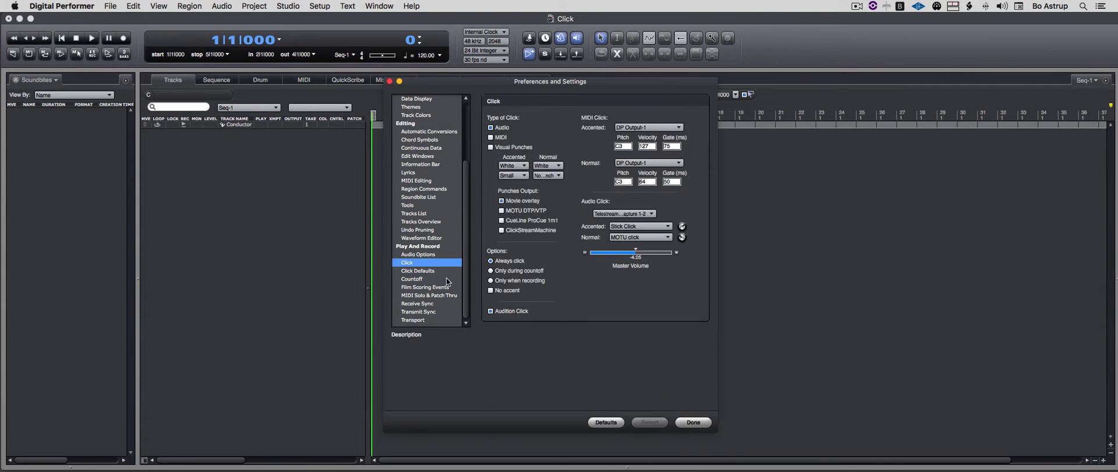
pyautogui.click(692, 423)
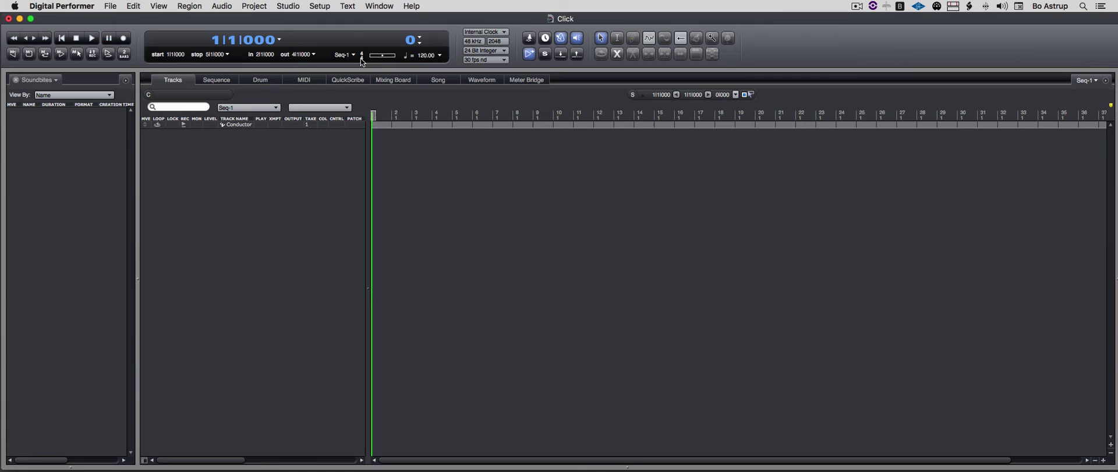
pyautogui.click(406, 58)
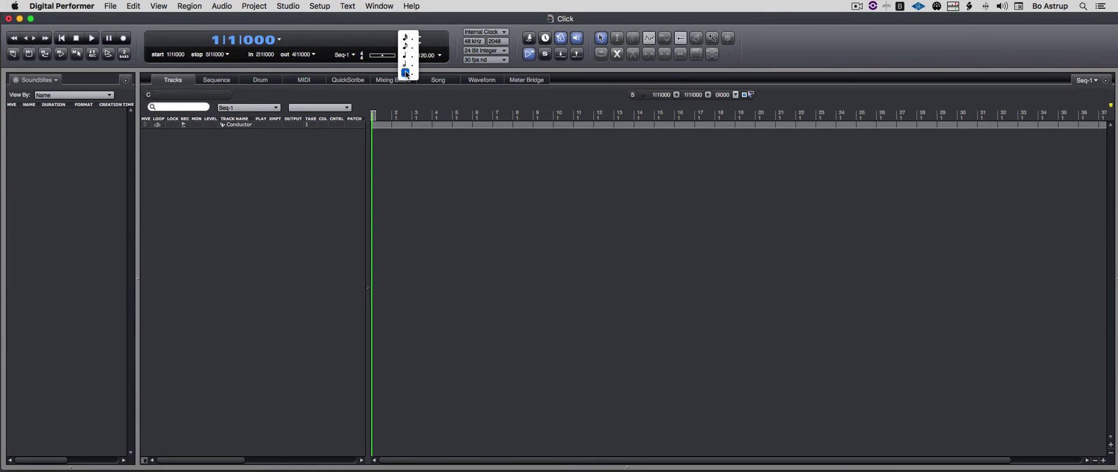
pyautogui.click(405, 58)
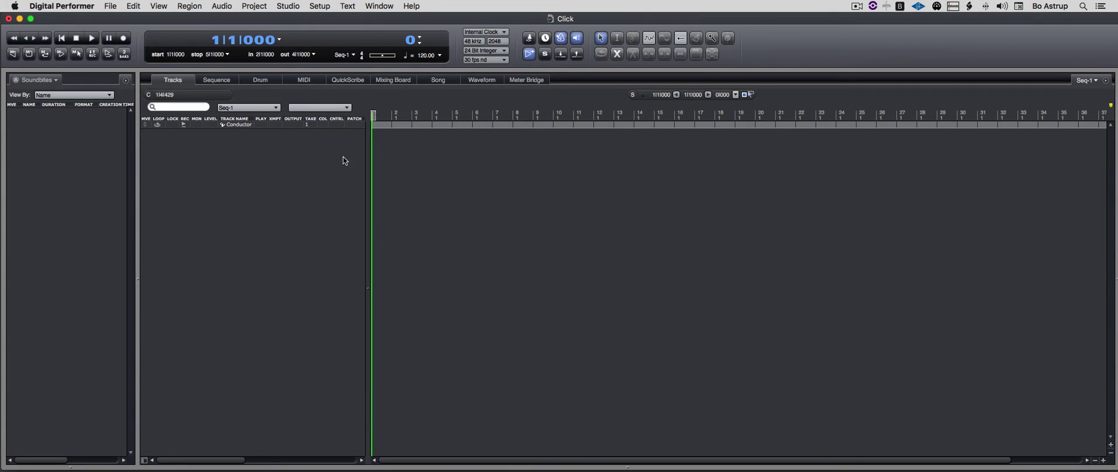
# Step: Show the Sequence editor with a taller Conductor track and an Event List sidebar
pyautogui.click(214, 83)
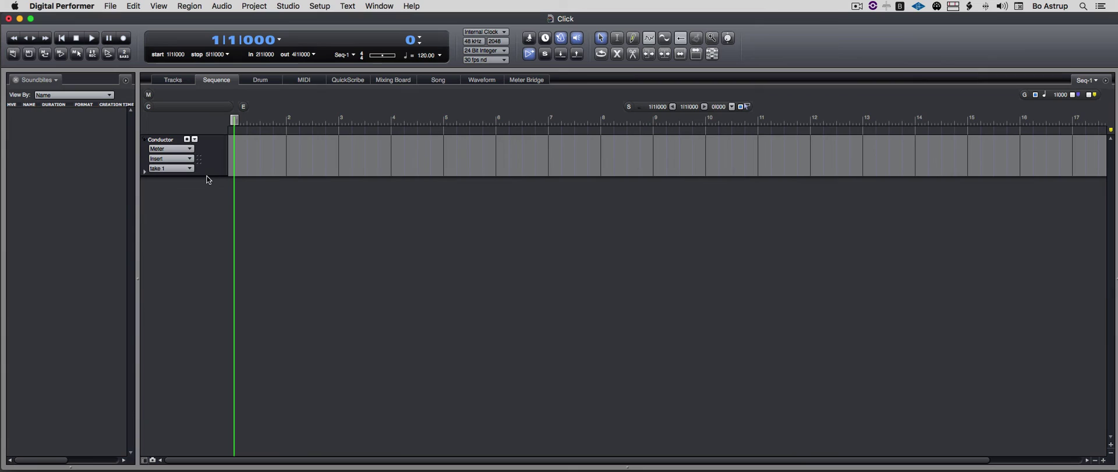
pyautogui.moveTo(207, 176); pyautogui.dragTo(207, 216)
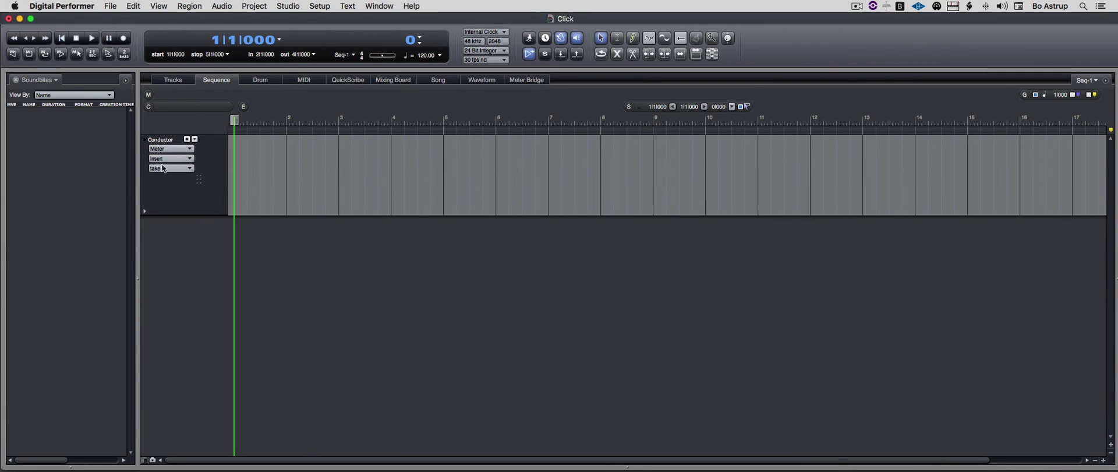
pyautogui.click(54, 82)
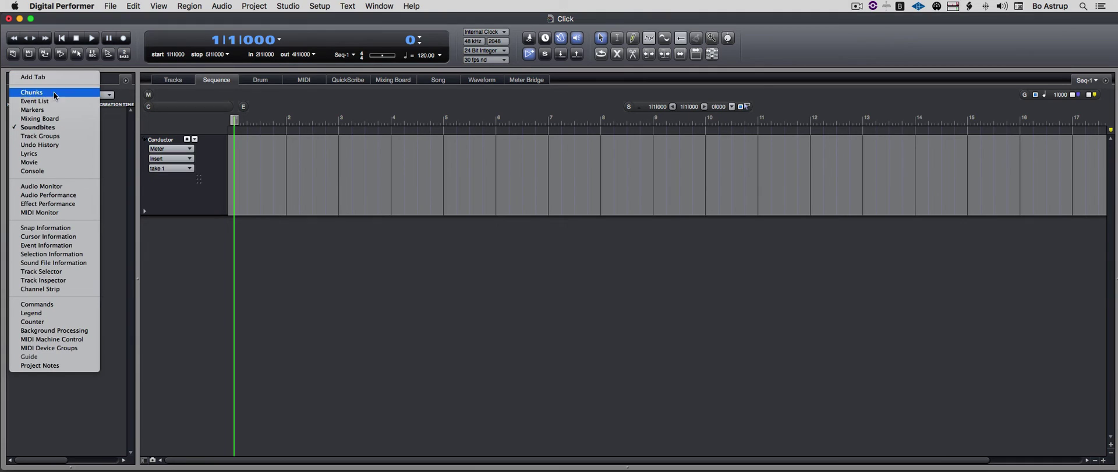
pyautogui.click(53, 104)
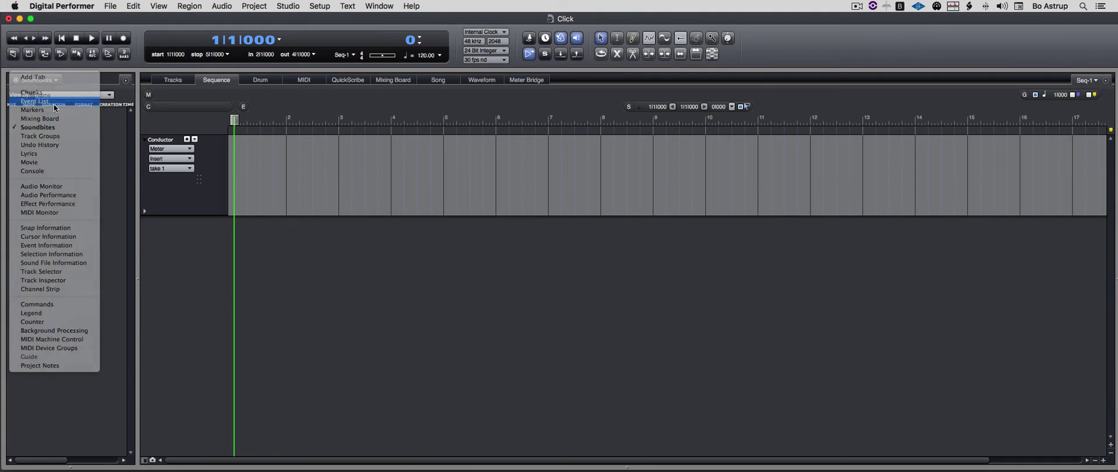
# Step: Set the tempo source to Conductor track, after briefly entering a manual tempo of 80
pyautogui.click(440, 56)
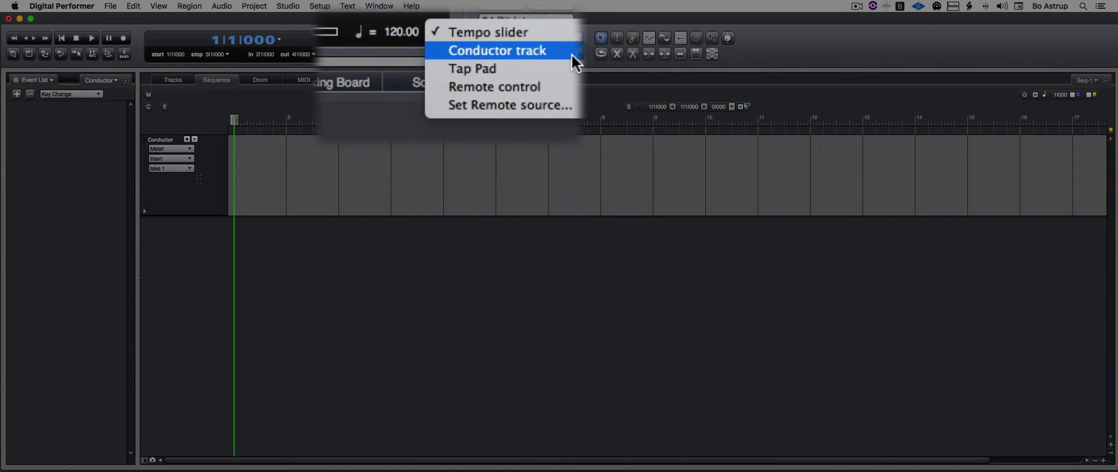
pyautogui.click(572, 53)
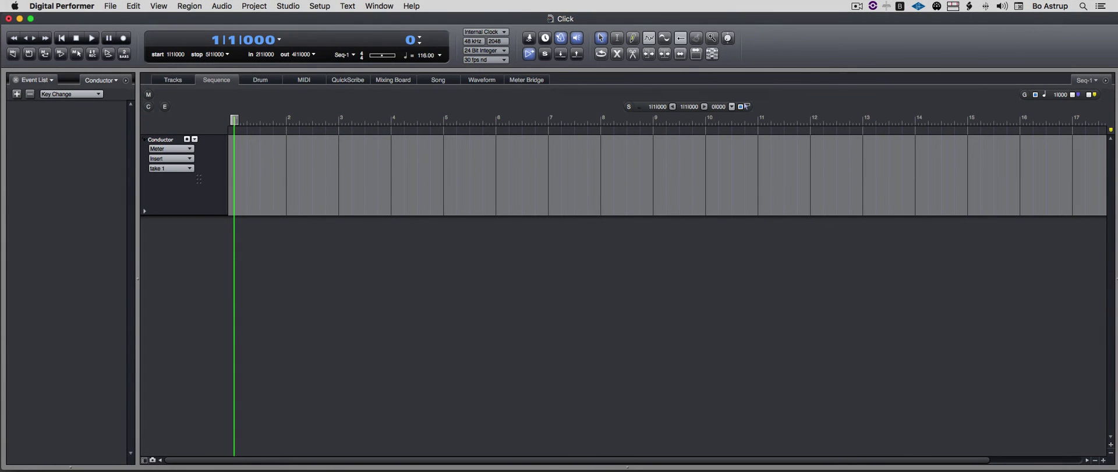
pyautogui.click(426, 56)
pyautogui.write('80')
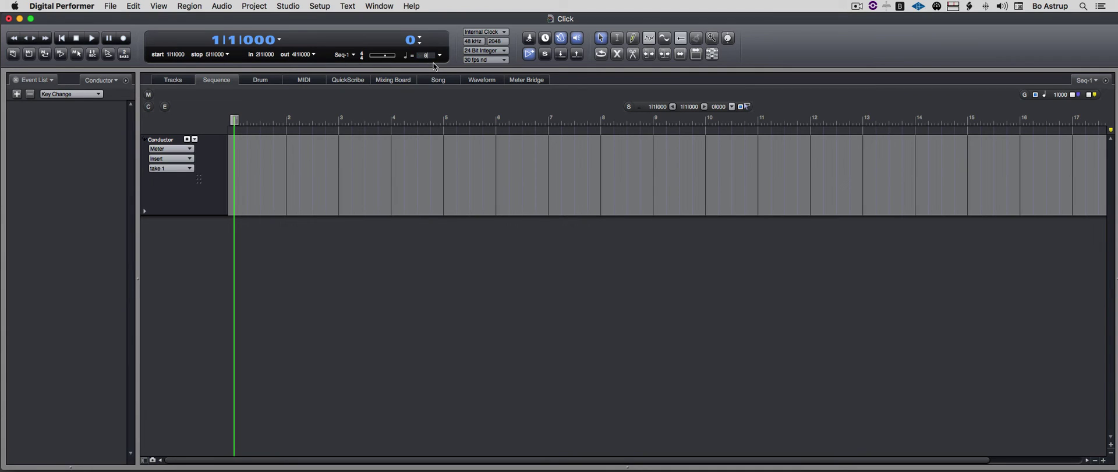
pyautogui.press('Return')
pyautogui.click(441, 57)
pyautogui.click(451, 62)
# Step: Insert a 4/4 meter change at 1|1|000 on the Conductor track via the Event List
pyautogui.click(115, 81)
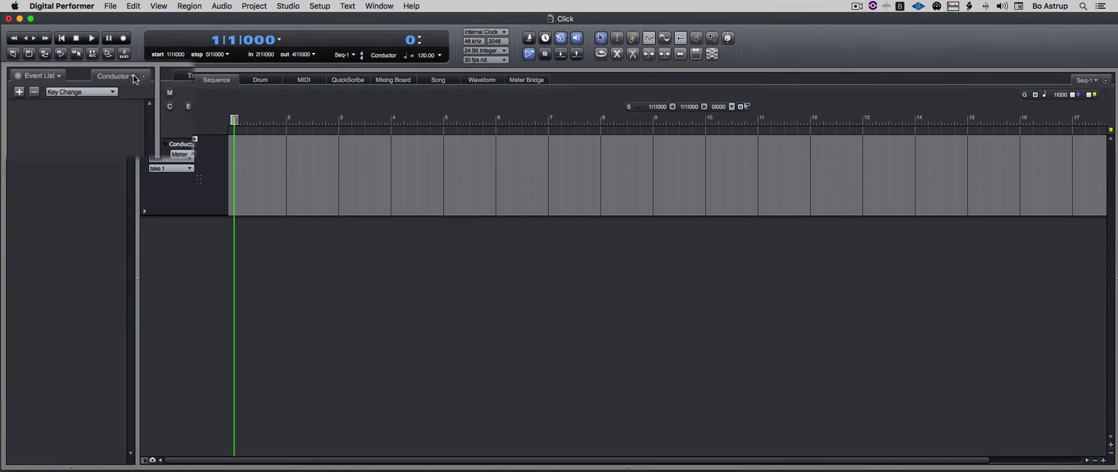
pyautogui.click(197, 58)
pyautogui.click(166, 83)
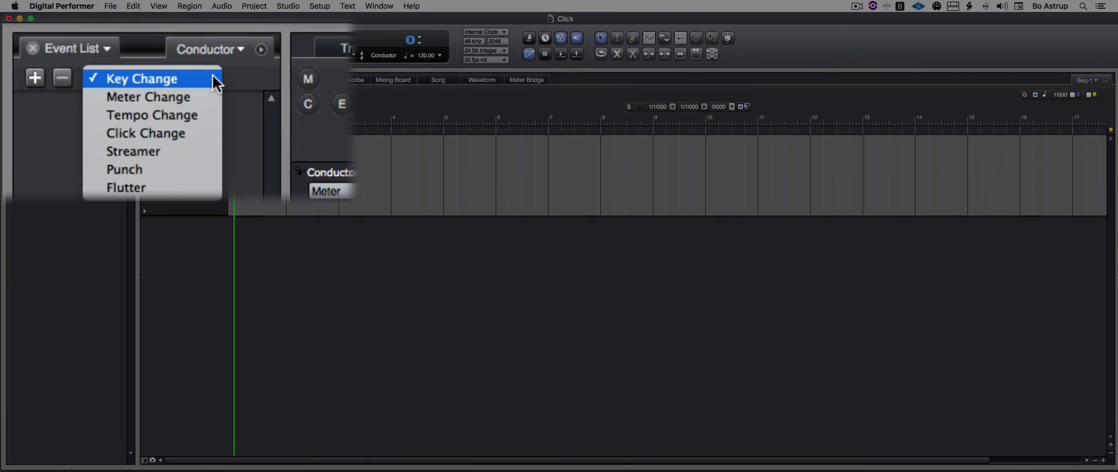
pyautogui.click(209, 90)
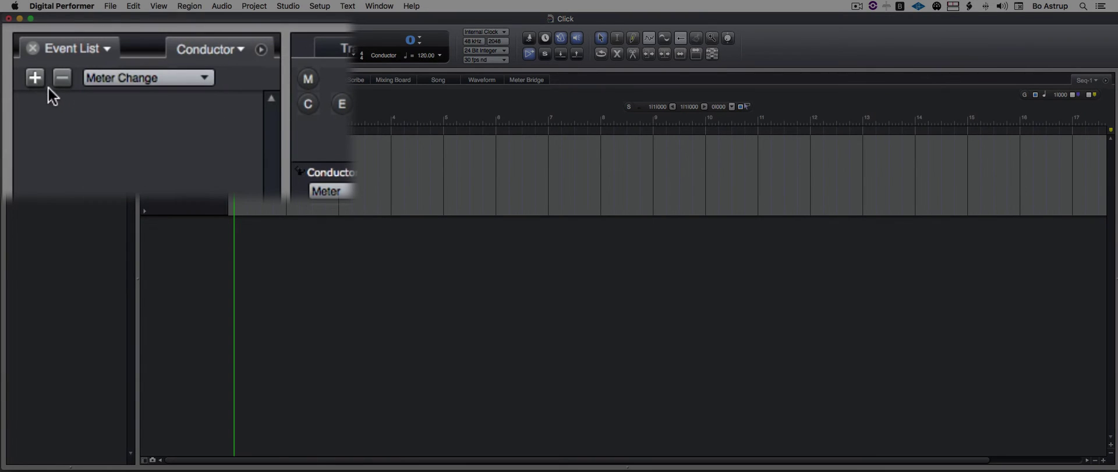
pyautogui.click(36, 76)
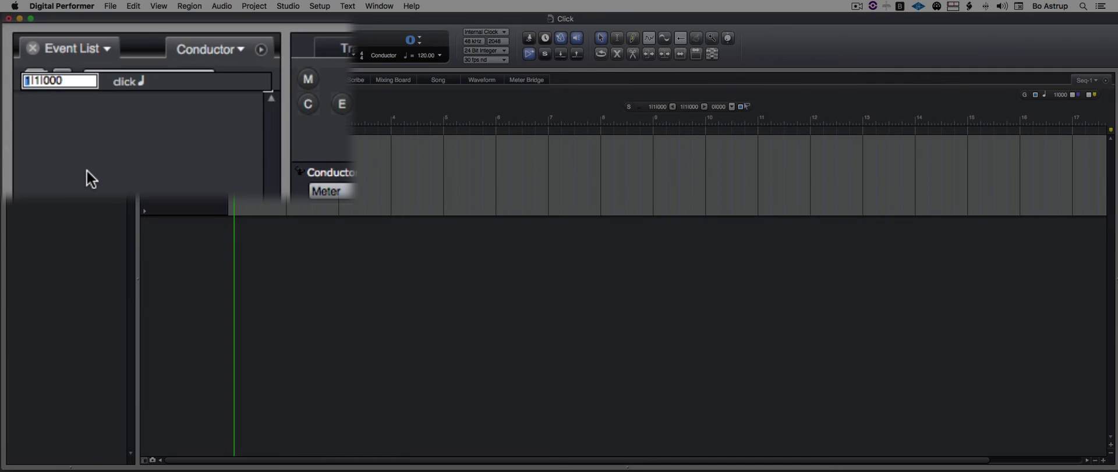
pyautogui.press('Right')
pyautogui.press('Right')
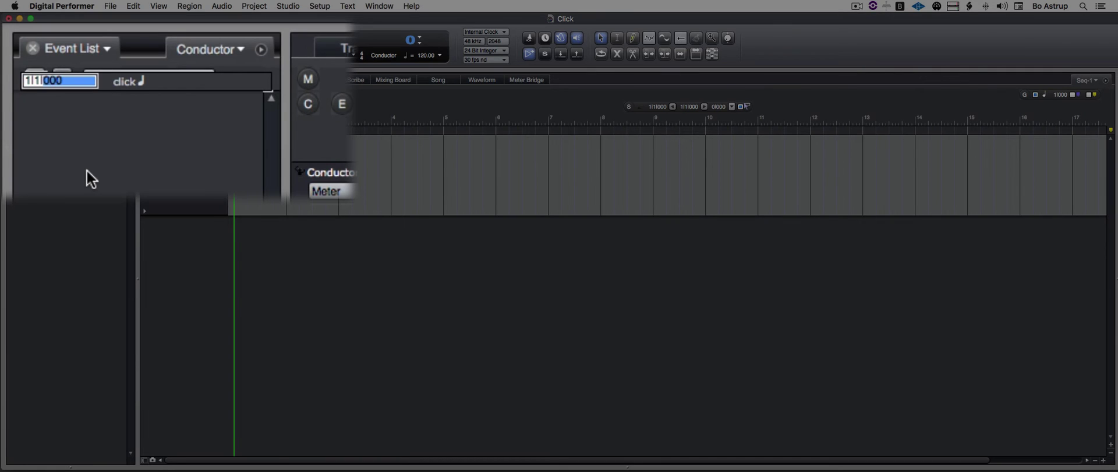
pyautogui.press('Tab')
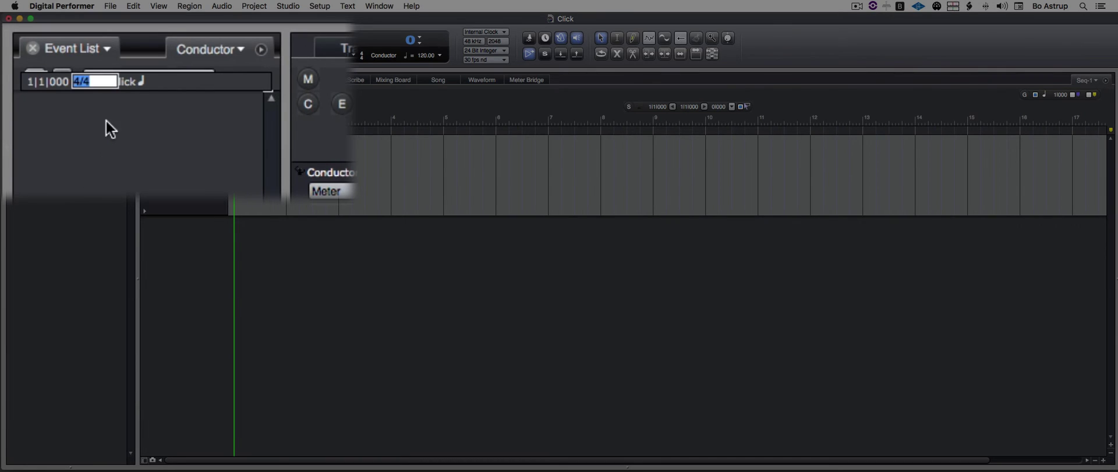
pyautogui.hotkey('shift', 'Tab')
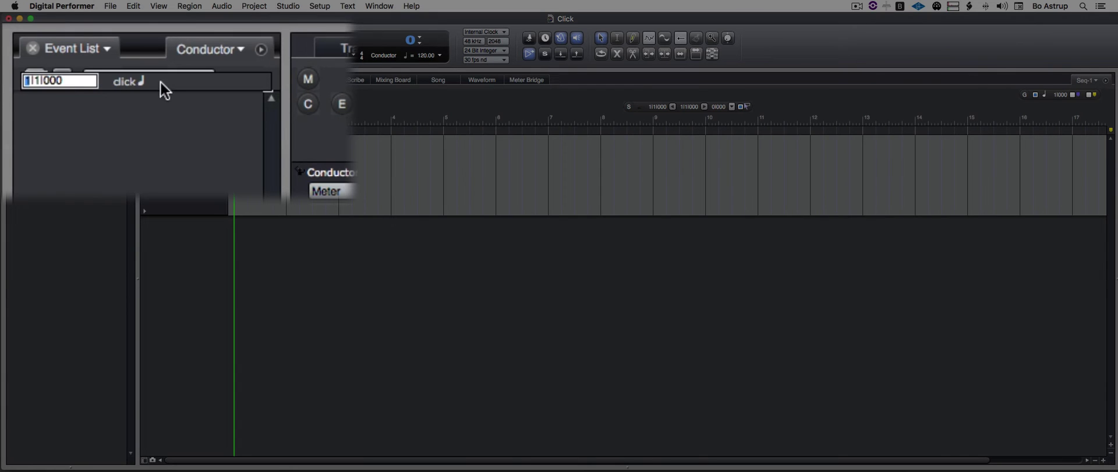
pyautogui.press('Return')
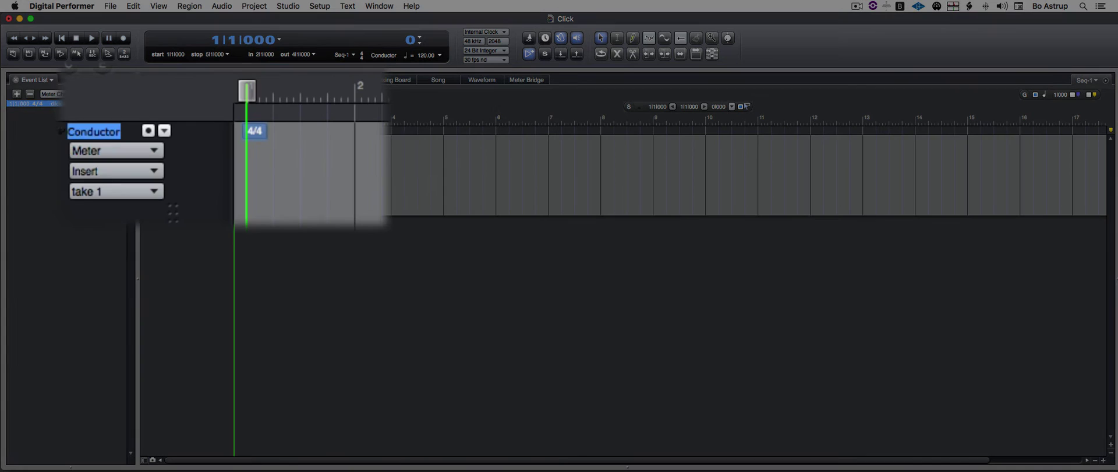
# Step: Insert a quarter note = 80 tempo event at 1|1|000 on the Conductor track
pyautogui.click(51, 93)
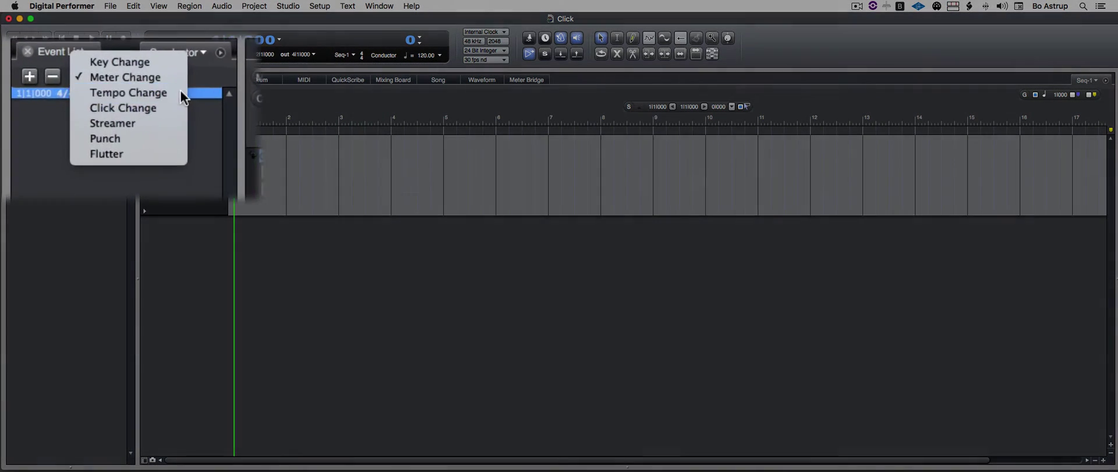
pyautogui.click(88, 103)
pyautogui.click(37, 69)
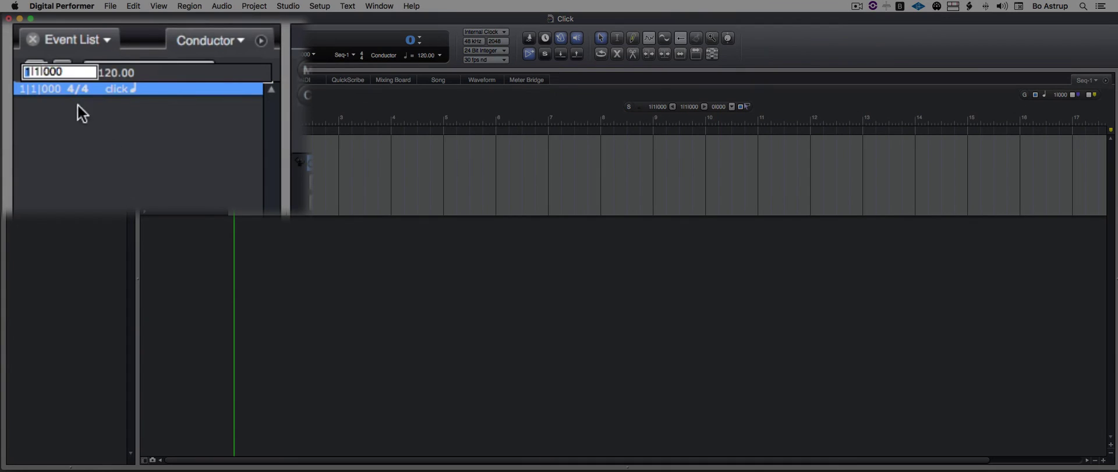
pyautogui.press('Tab')
pyautogui.press('Tab')
pyautogui.press('Tab')
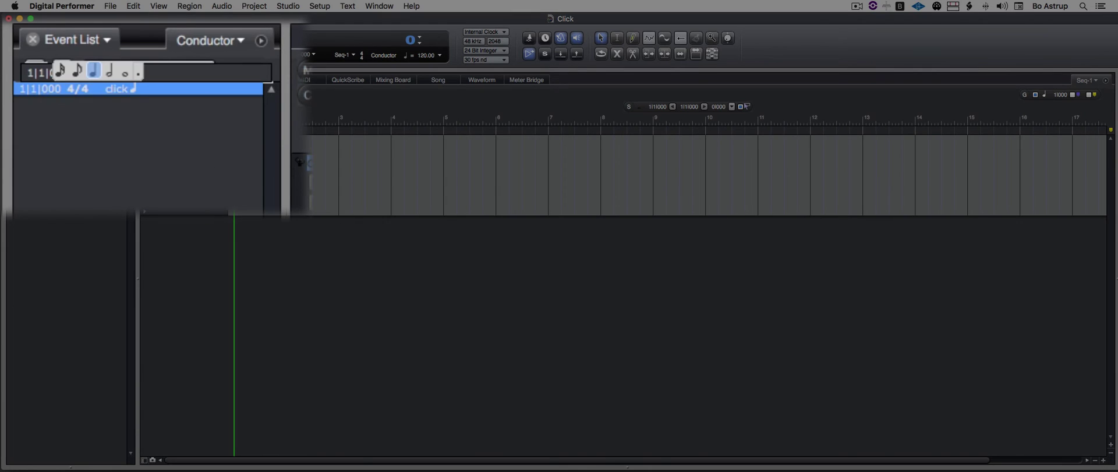
pyautogui.press('Tab')
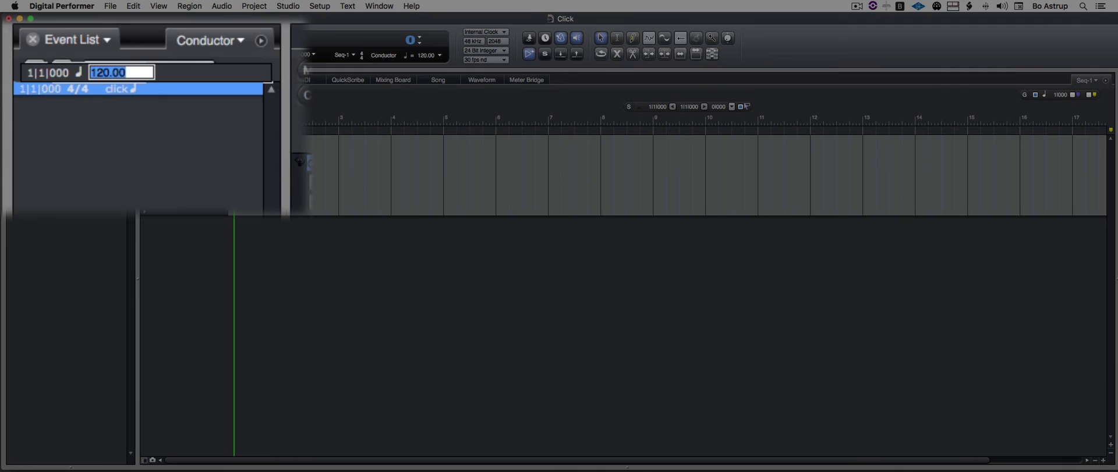
pyautogui.write('80')
pyautogui.press('Return')
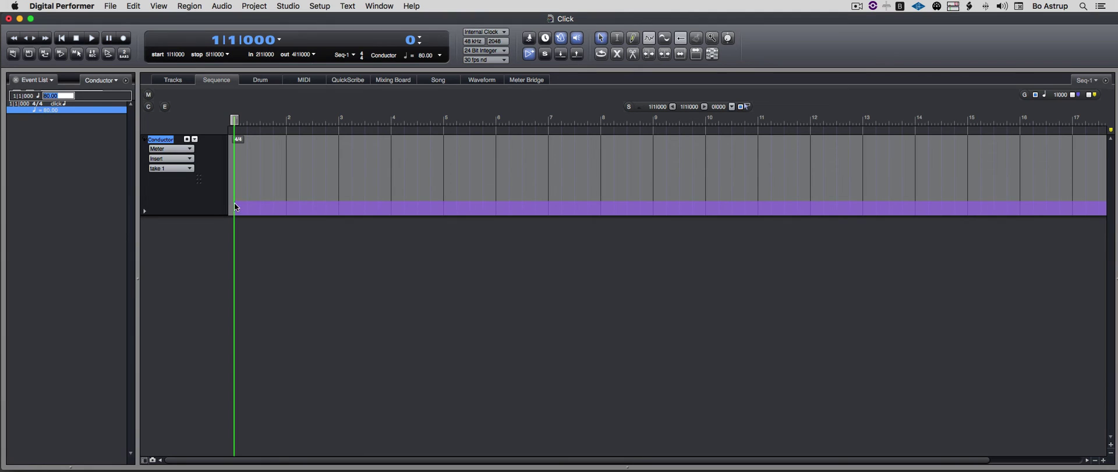
# Step: Show the Conductor track's tempo graph, enlarge its lane, and move the playhead near bar 4
pyautogui.click(172, 149)
pyautogui.click(147, 80)
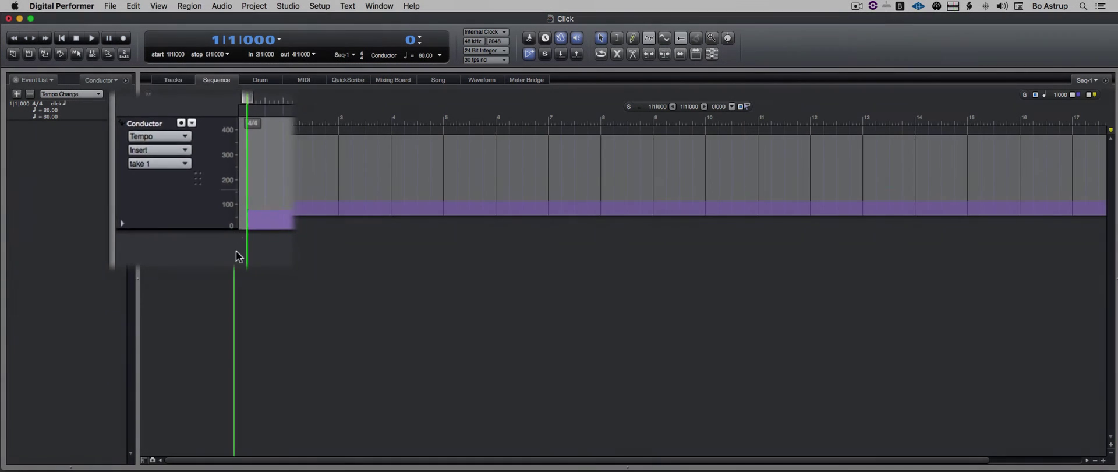
pyautogui.moveTo(182, 217); pyautogui.dragTo(182, 385)
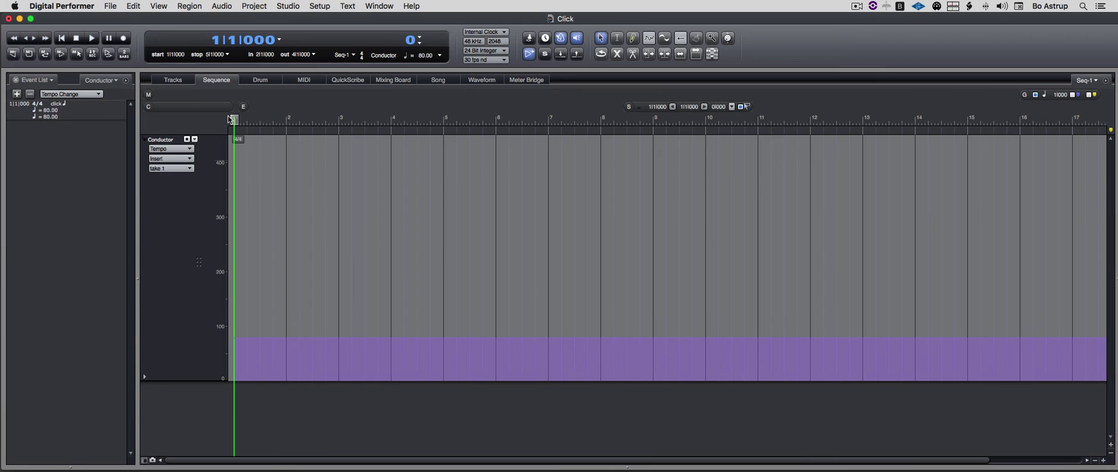
pyautogui.moveTo(234, 120); pyautogui.dragTo(403, 122)
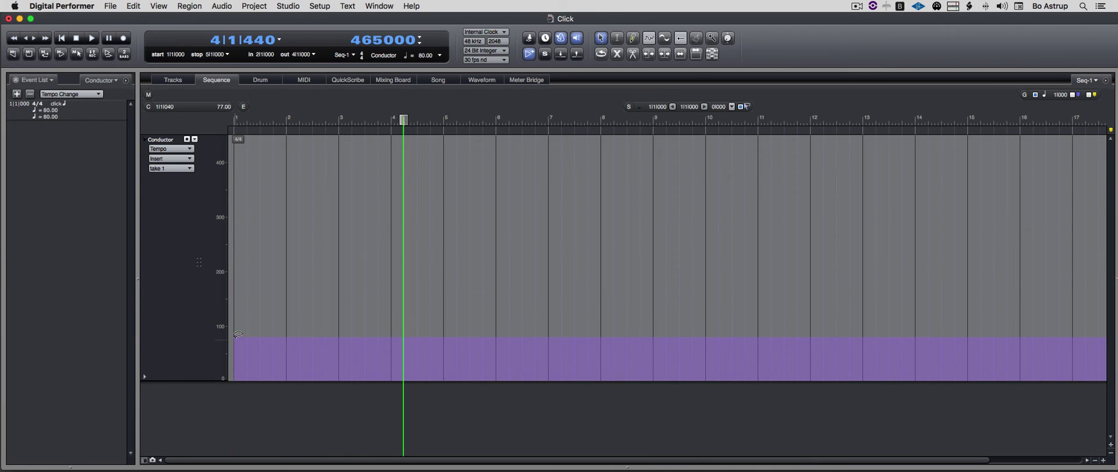
# Step: With the Pencil tool, draw a tempo dip from 80 to about 61 BPM across bars 6–7
pyautogui.click(634, 39)
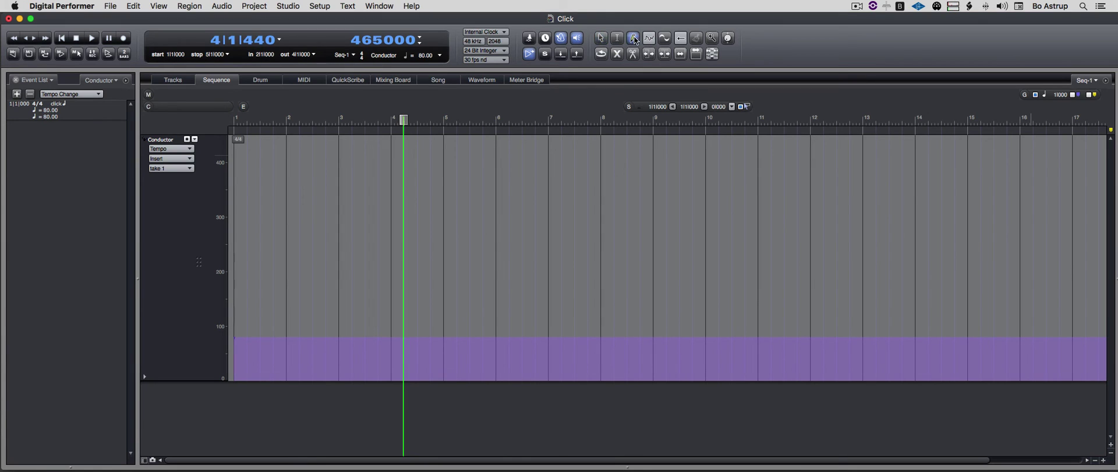
pyautogui.click(499, 339)
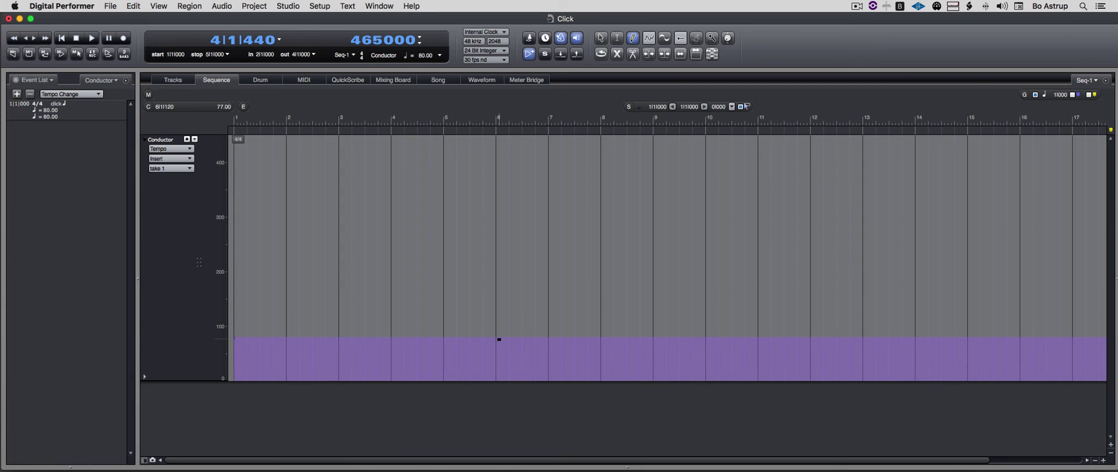
pyautogui.moveTo(522, 344); pyautogui.dragTo(551, 338)
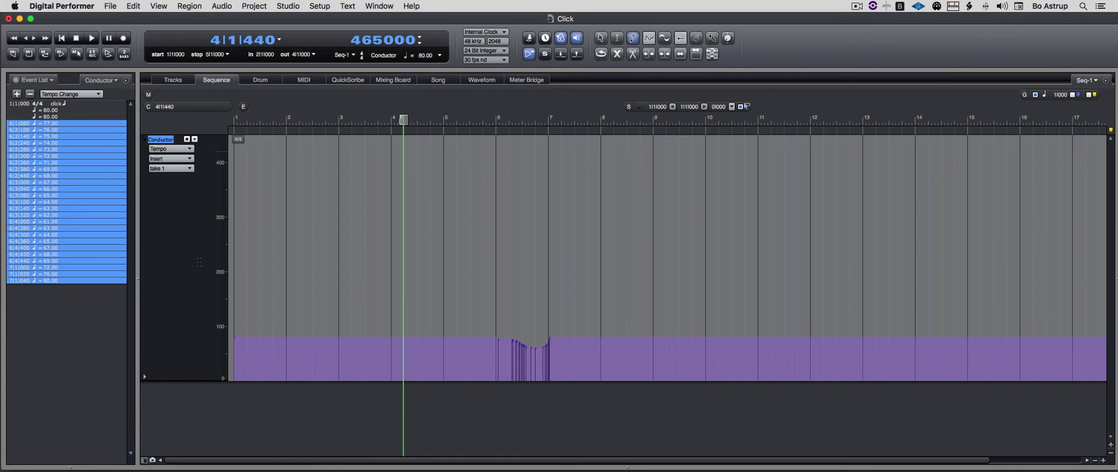
pyautogui.moveTo(403, 119); pyautogui.dragTo(603, 108)
# Step: Set the counter to 8|1|000 and insert a 3/4 meter change there via the Event List
pyautogui.click(252, 45)
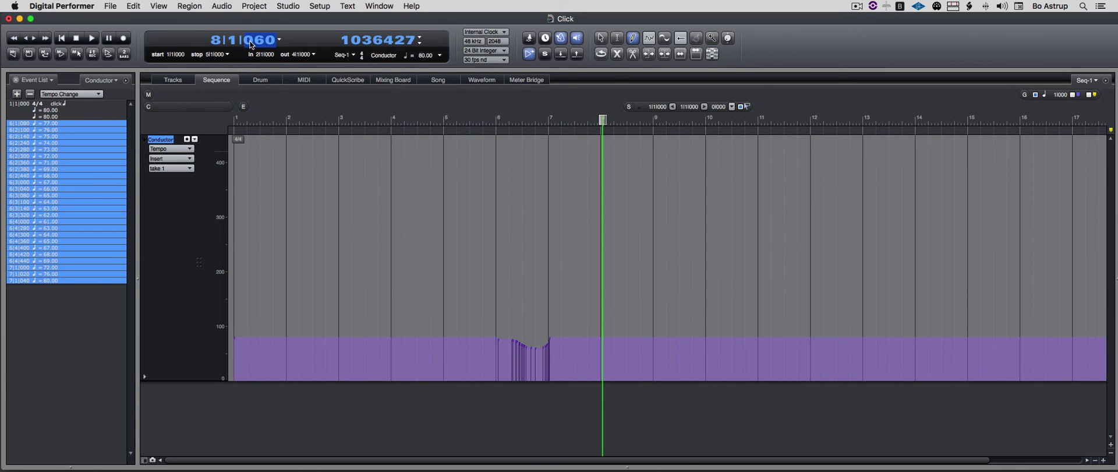
pyautogui.write('0')
pyautogui.press('Return')
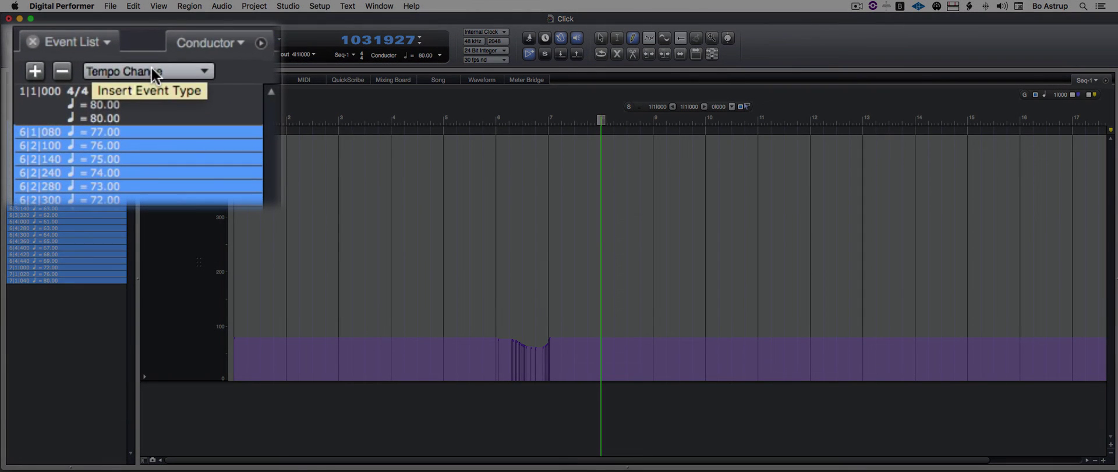
pyautogui.click(71, 93)
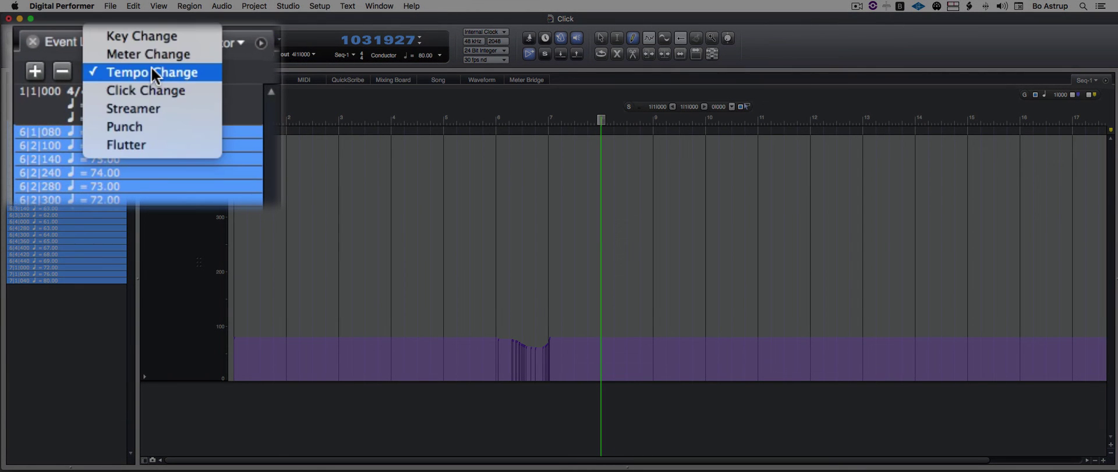
pyautogui.click(149, 54)
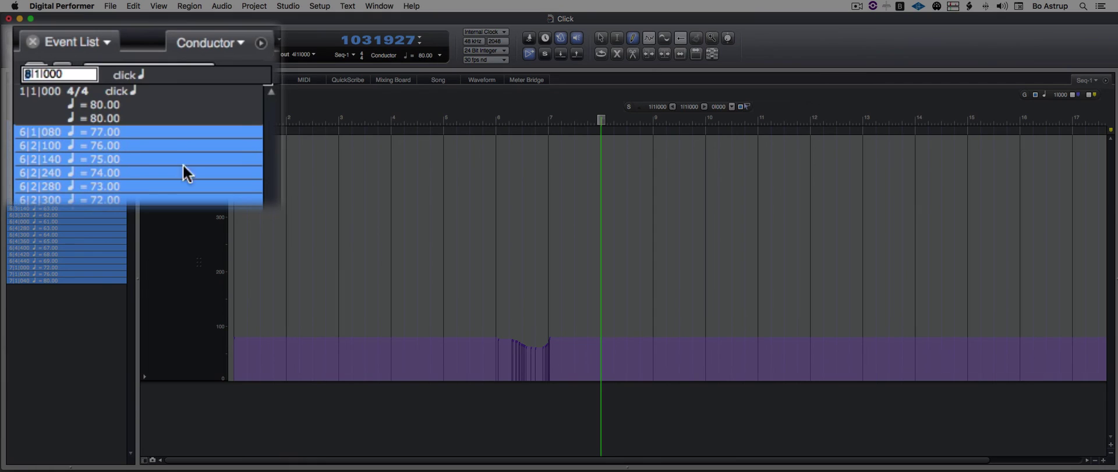
pyautogui.press('Tab')
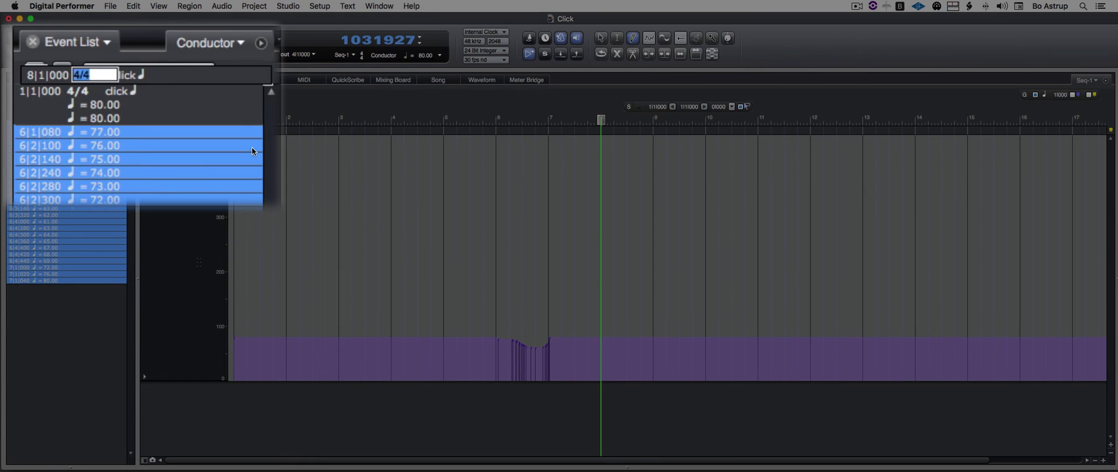
pyautogui.write('3/4')
pyautogui.press('Return')
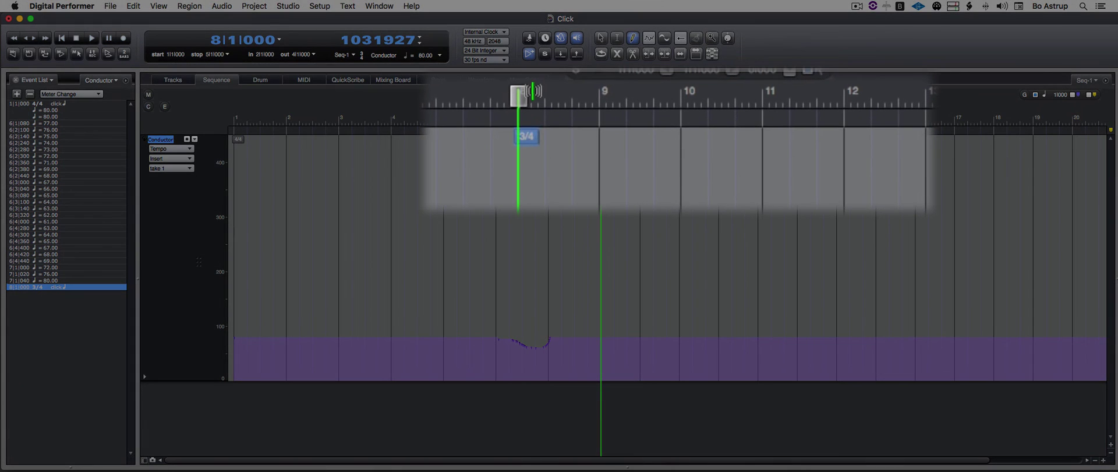
pyautogui.moveTo(533, 92); pyautogui.dragTo(484, 93)
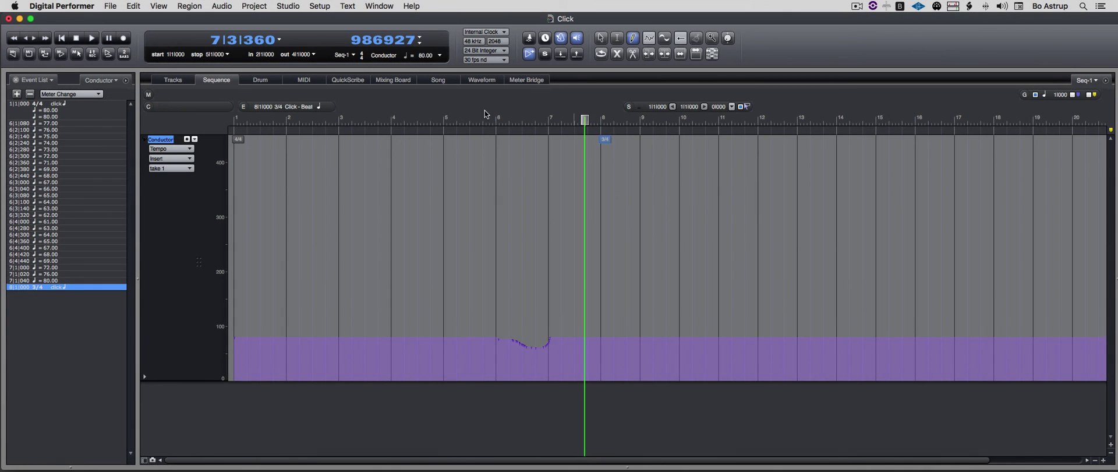
# Step: Add a meter change back to 4/4 at 9|1|000, leaving only bar 8 in 3/4
pyautogui.click(17, 94)
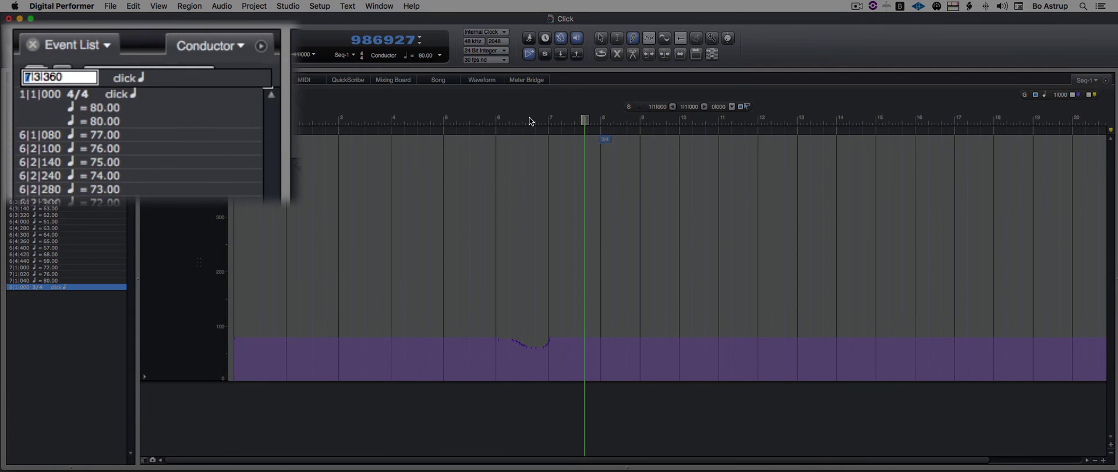
pyautogui.write('91')
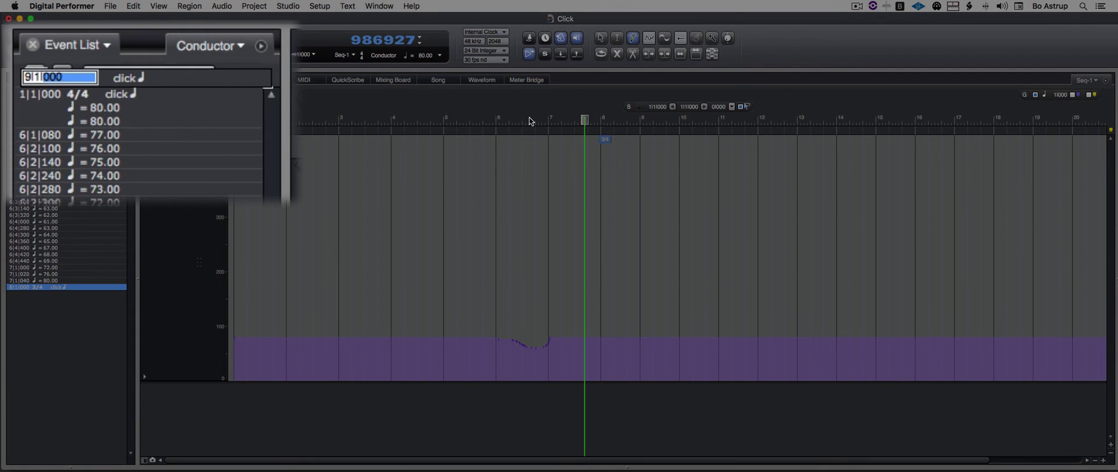
pyautogui.press('Tab')
pyautogui.write('3/4')
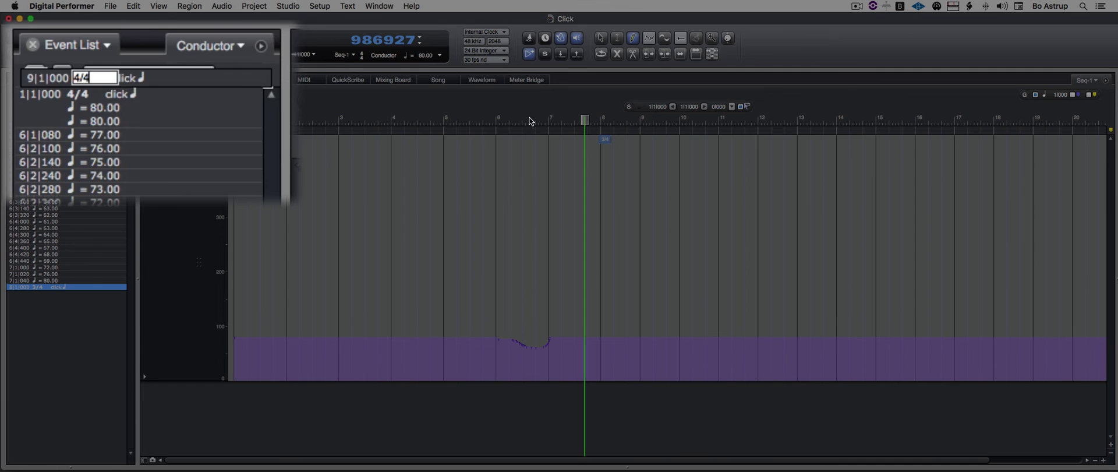
pyautogui.press('Tab')
pyautogui.press('Tab')
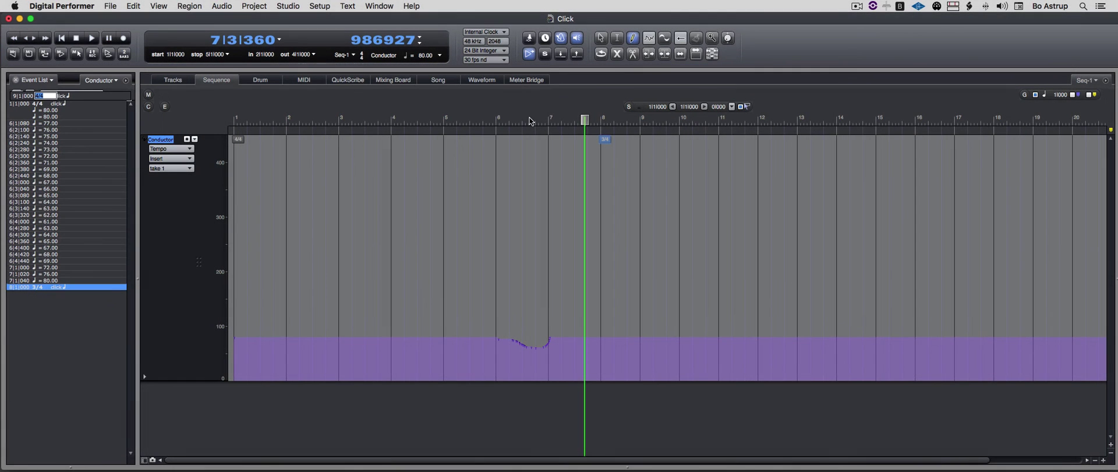
pyautogui.press('Return')
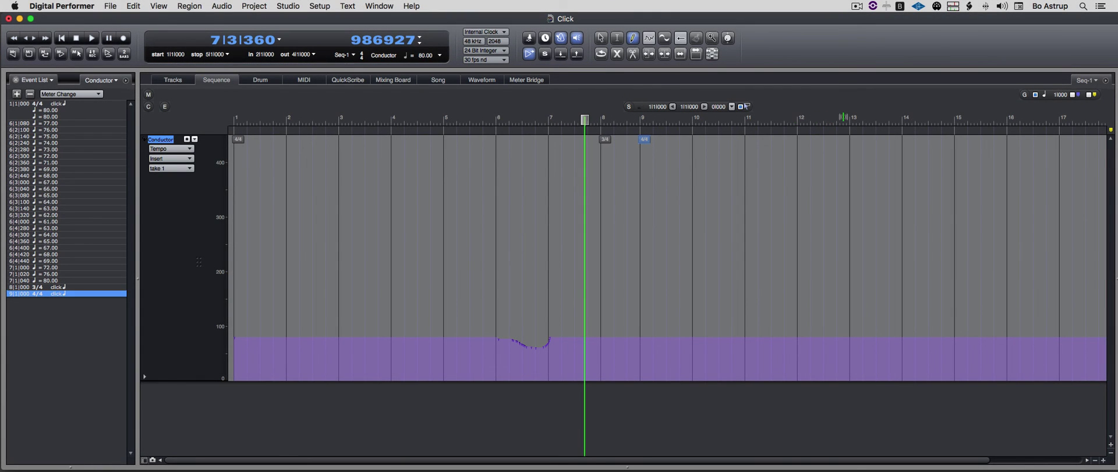
# Step: Insert a 95 BPM tempo change for bar 15, with another 95 BPM event at 7|3|360
pyautogui.click(42, 96)
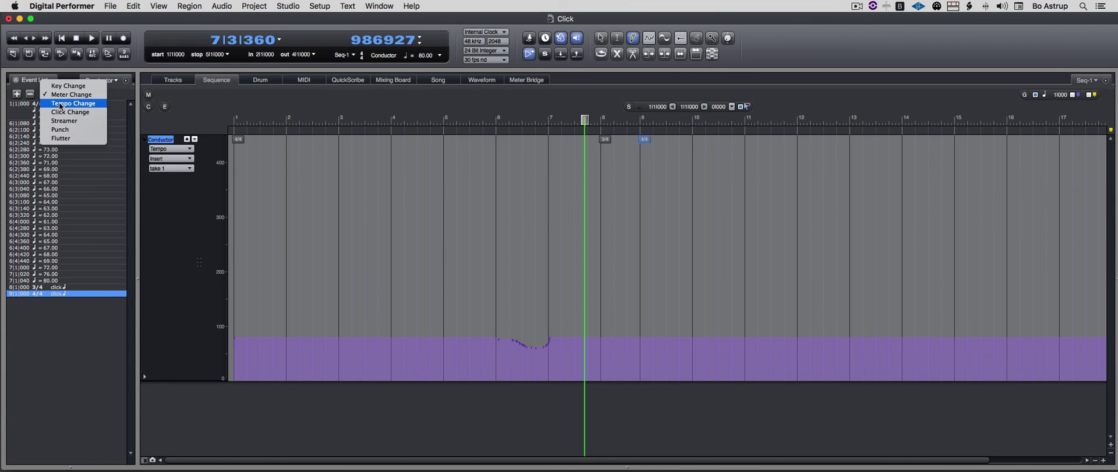
pyautogui.click(60, 104)
pyautogui.click(17, 94)
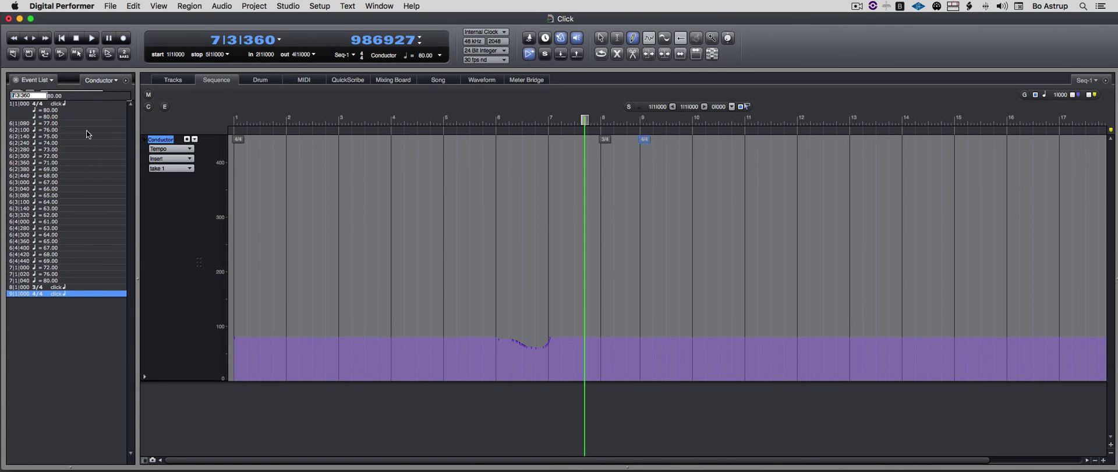
pyautogui.write('5')
pyautogui.press('Tab')
pyautogui.press('Tab')
pyautogui.press('Tab')
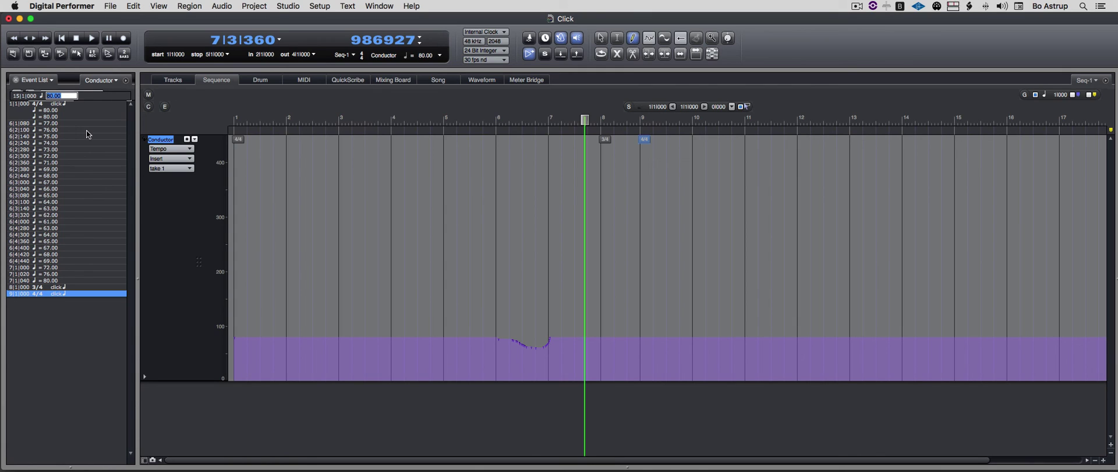
pyautogui.write('35')
pyautogui.press('Return')
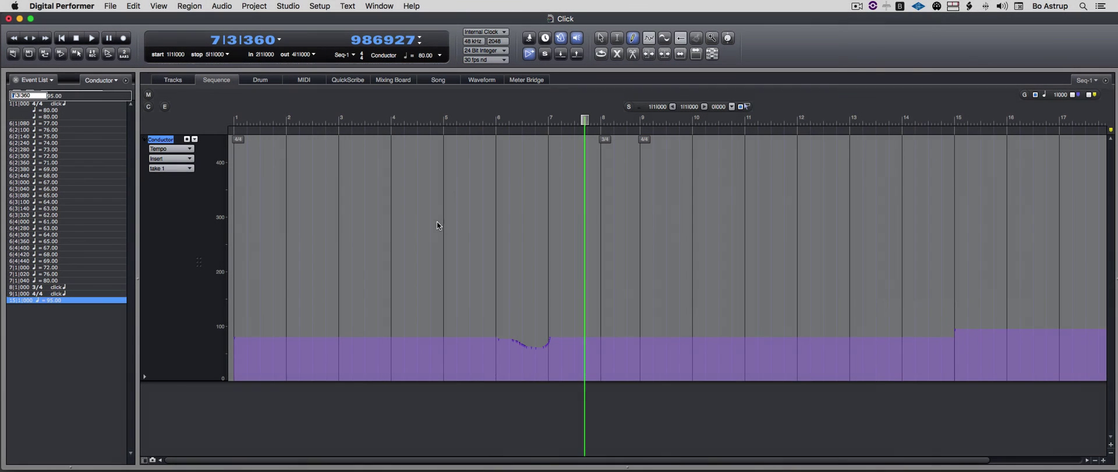
pyautogui.press('Return')
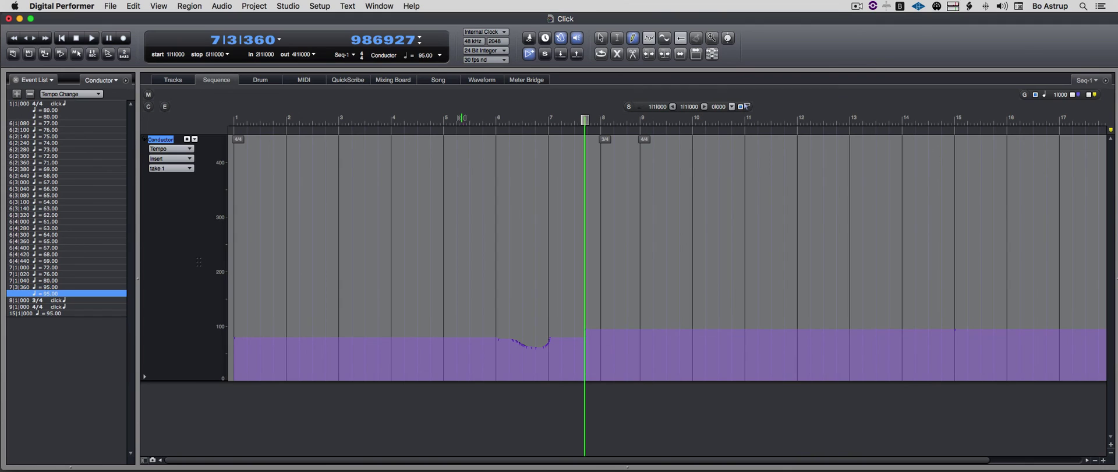
# Step: Play the sequence from bar 5 to about 11|4|285 to hear the tempo dip and meter changes
pyautogui.click(462, 119)
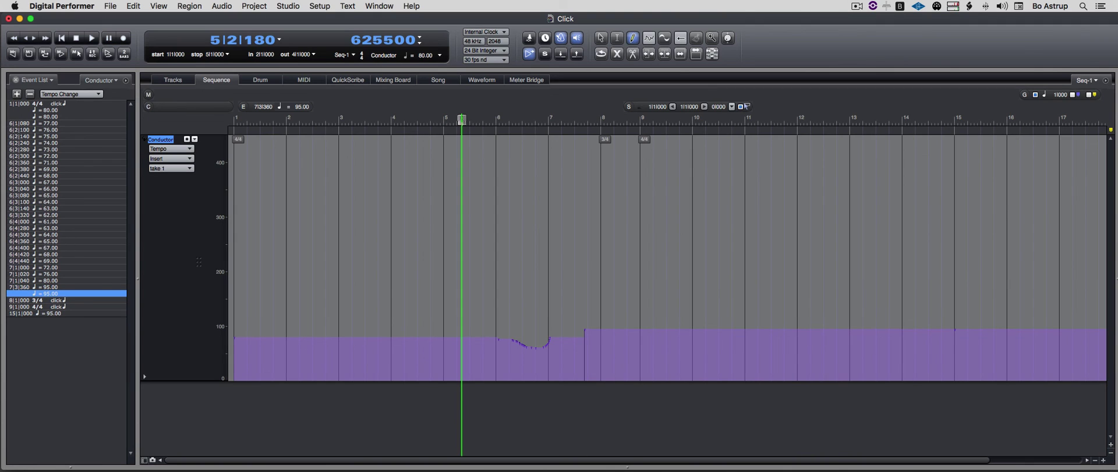
pyautogui.click(92, 38)
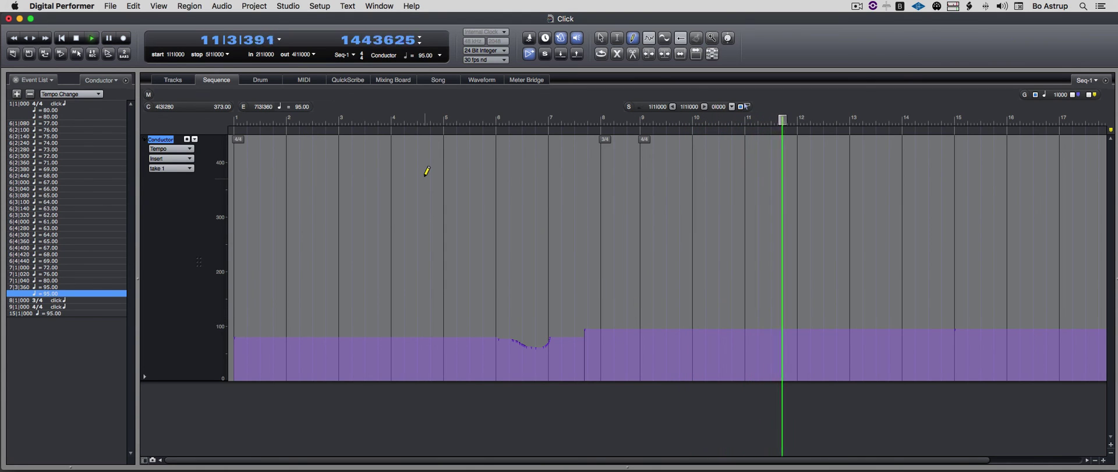
pyautogui.press('space')
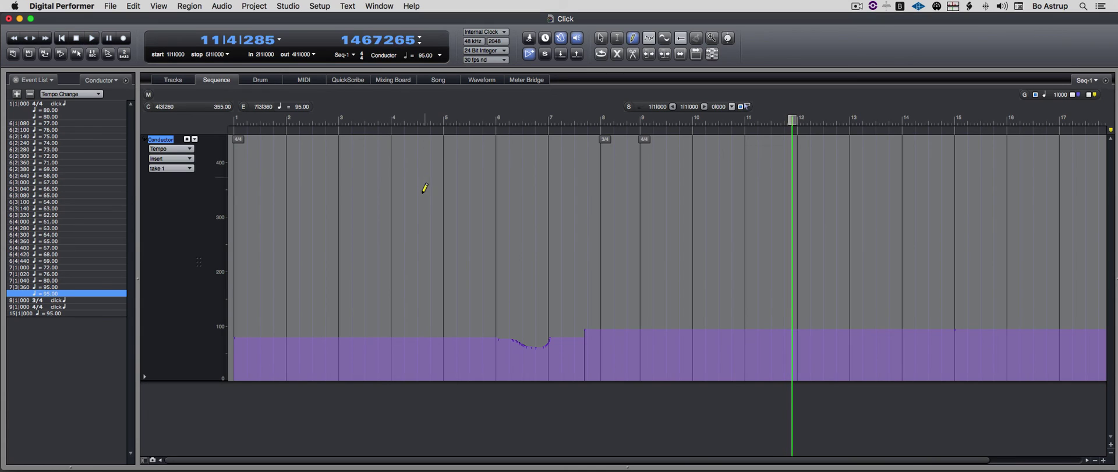